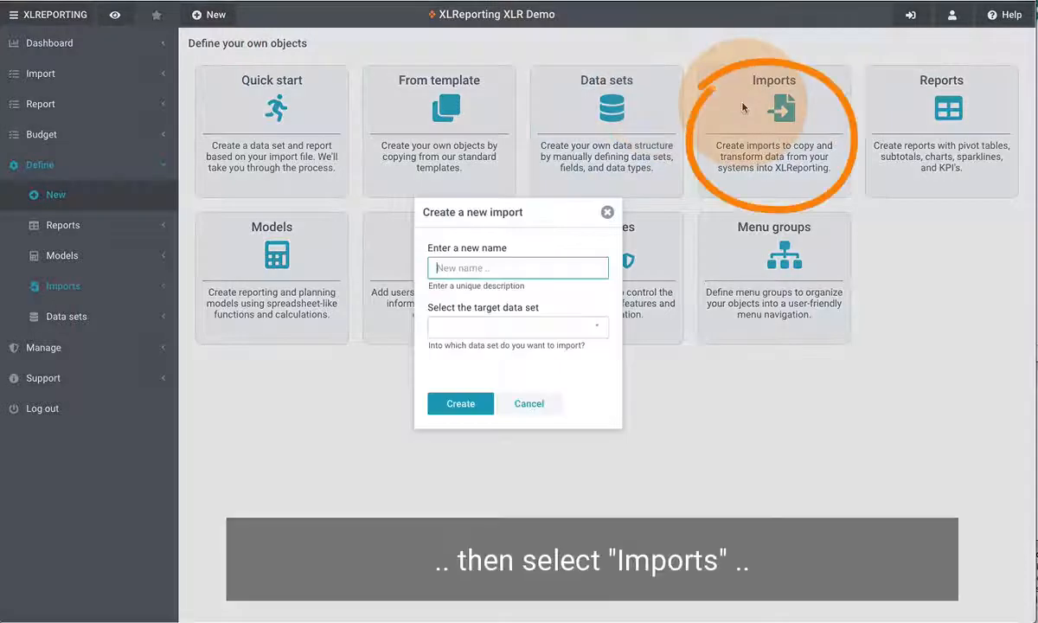
# - Dismiss the new import dialog and open the existing Account list import in the Excel group for editing
pyautogui.click(608, 211)
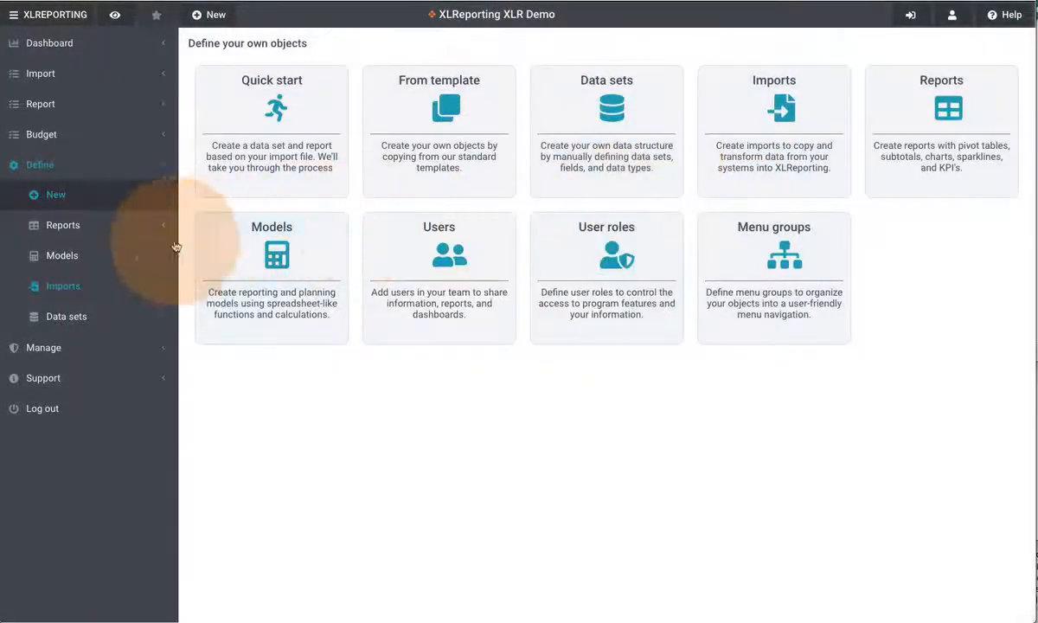
pyautogui.click(102, 287)
pyautogui.click(103, 318)
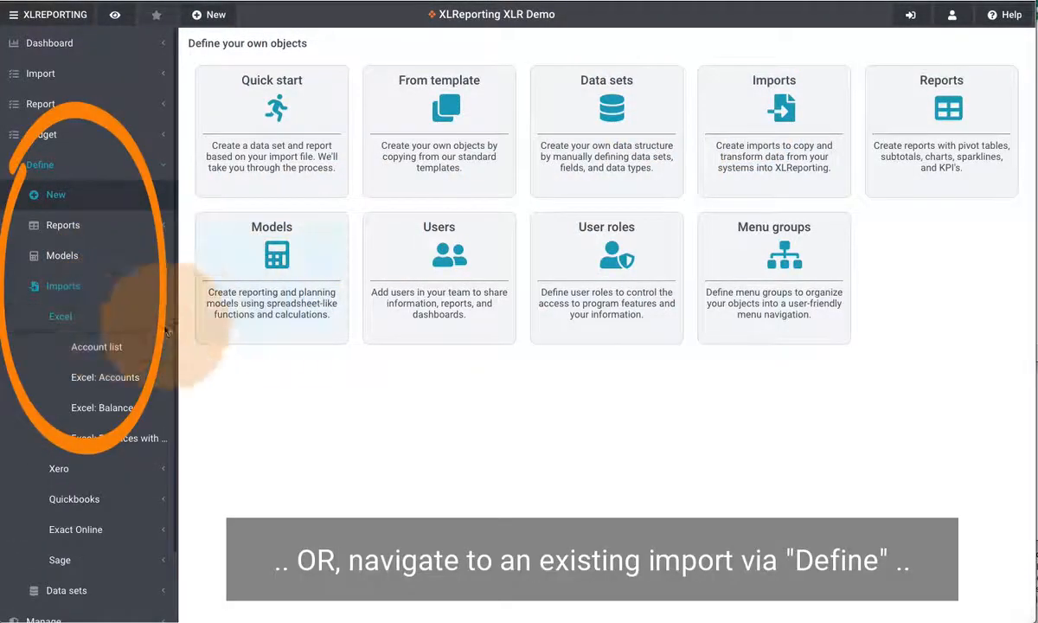
pyautogui.click(134, 345)
# - Review the actions available for the Account list import
pyautogui.click(989, 40)
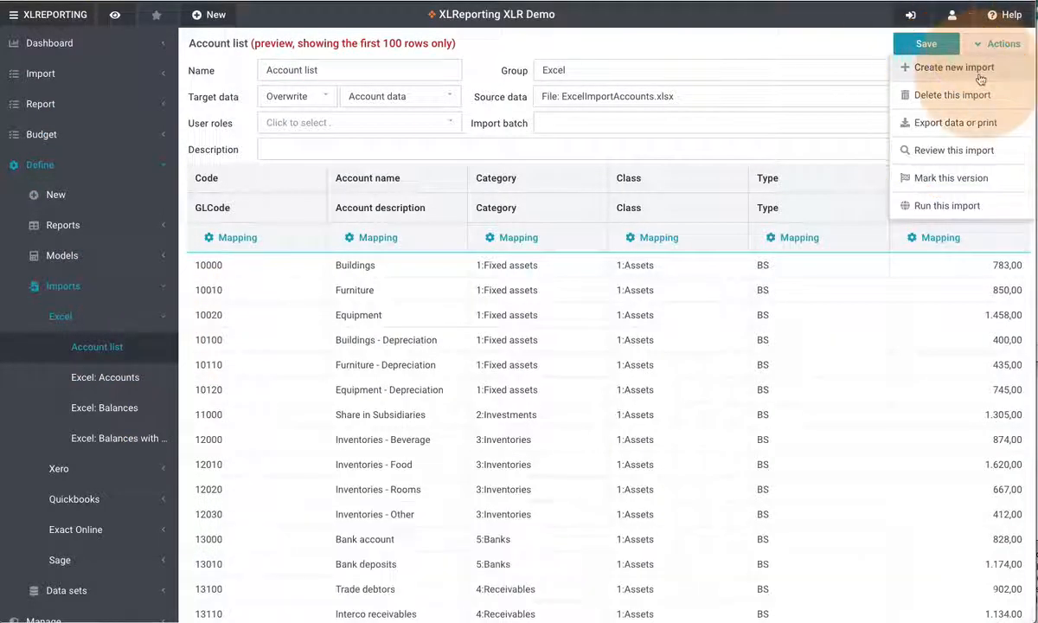
pyautogui.click(951, 67)
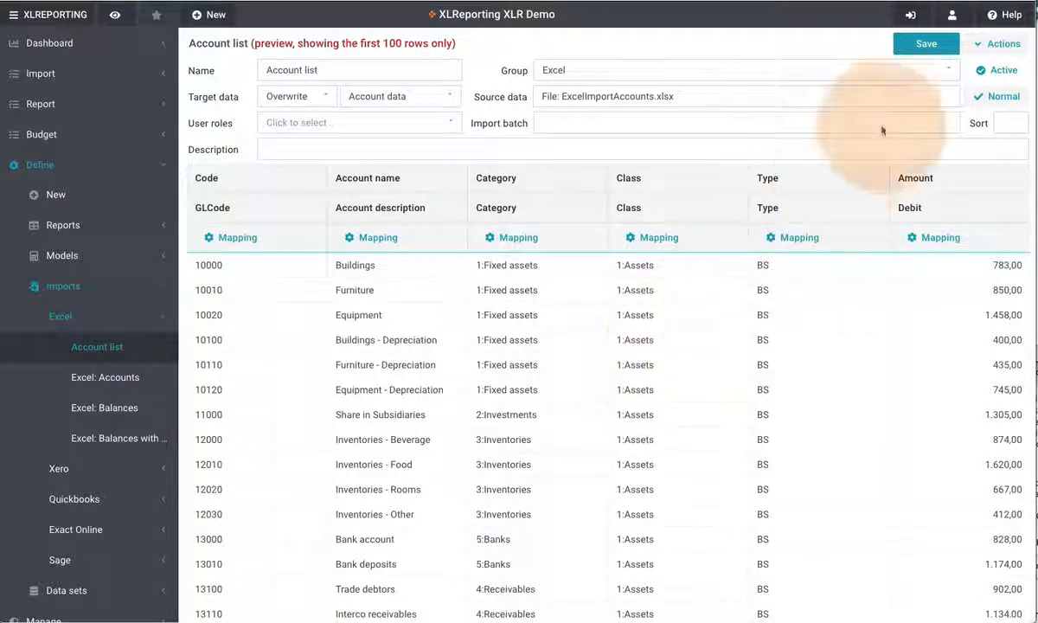
pyautogui.click(975, 45)
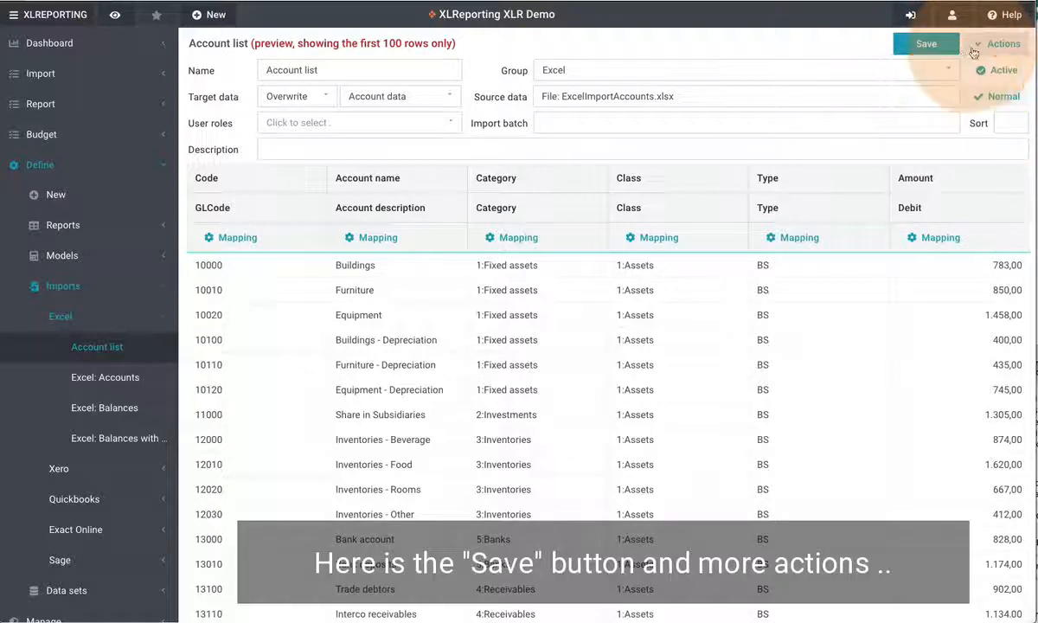
# - Examine the import's options for group, target data mode, target data set and user roles
pyautogui.click(688, 78)
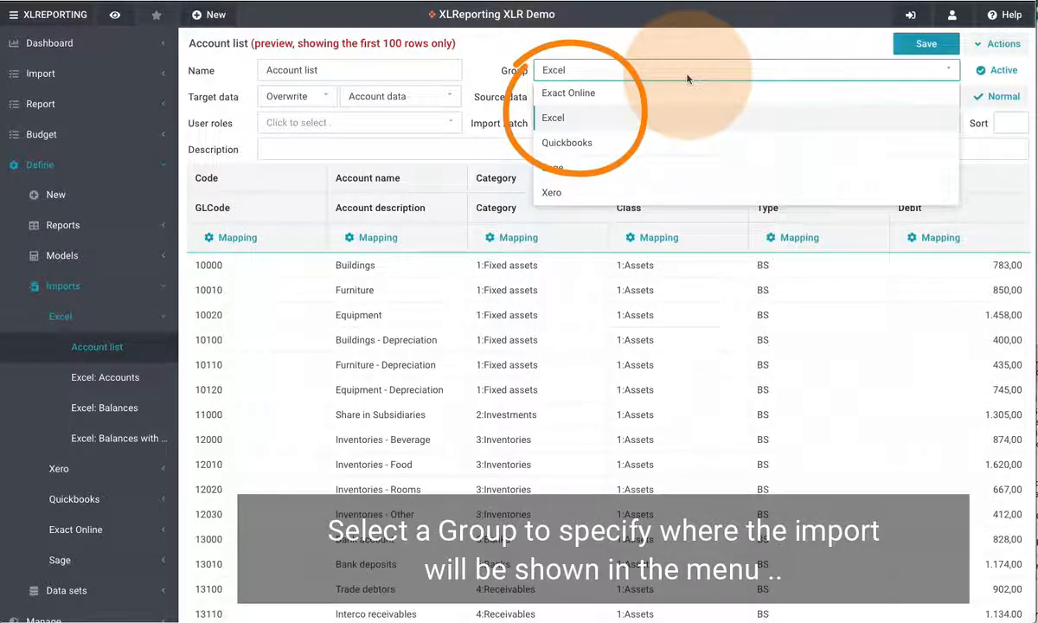
pyautogui.click(298, 96)
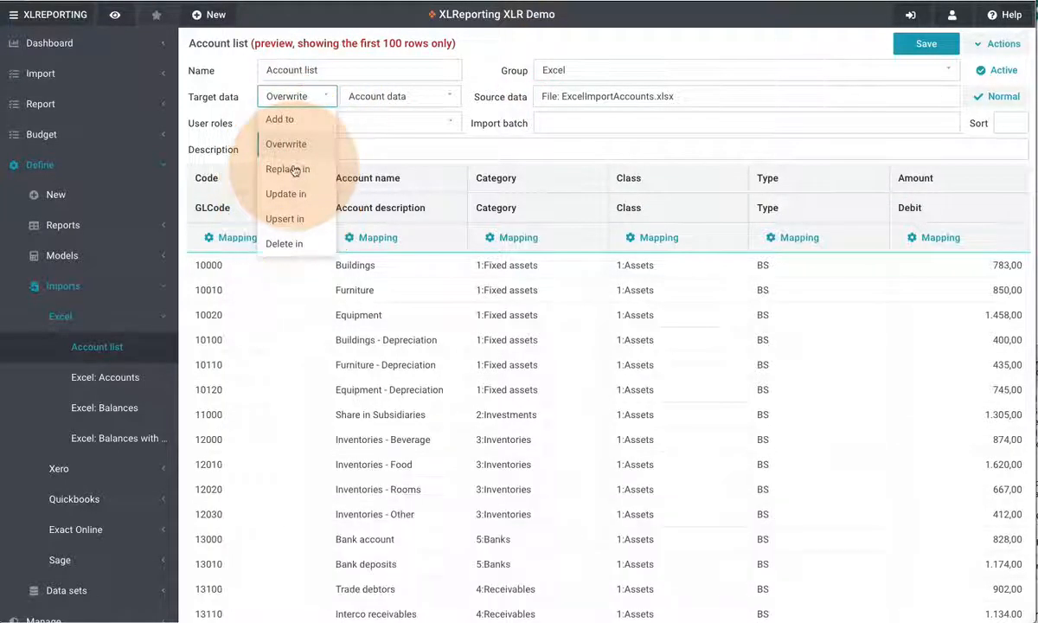
pyautogui.click(394, 96)
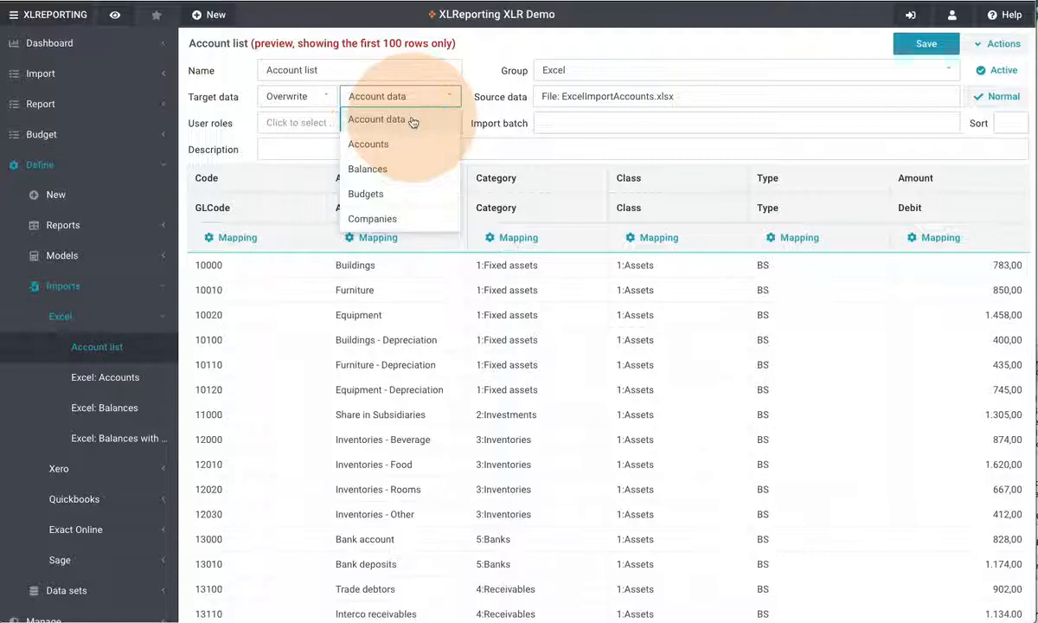
pyautogui.click(413, 122)
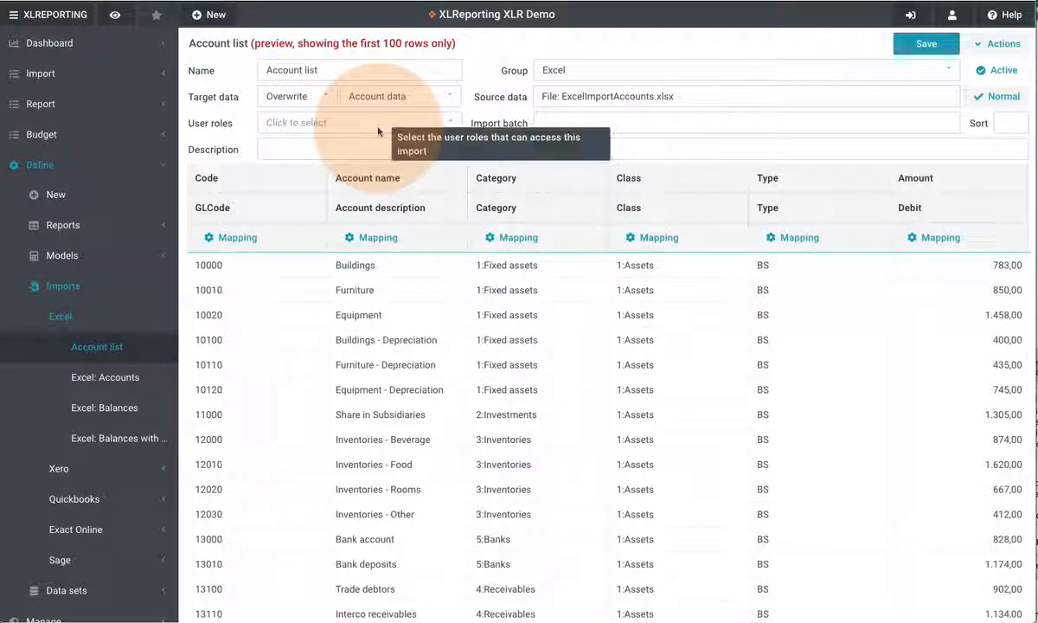
pyautogui.click(378, 126)
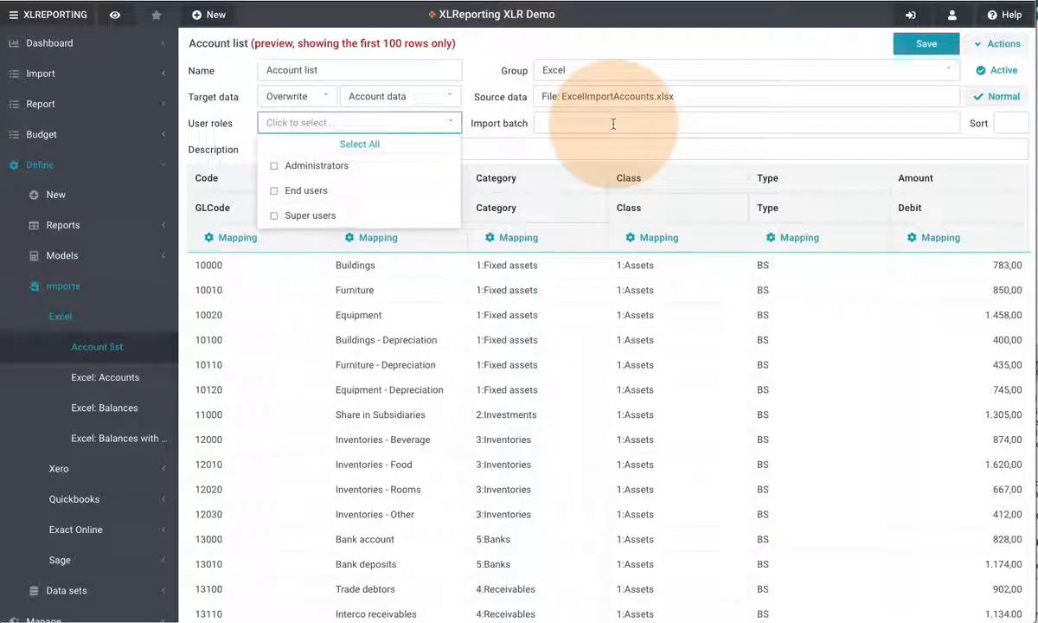
pyautogui.click(424, 113)
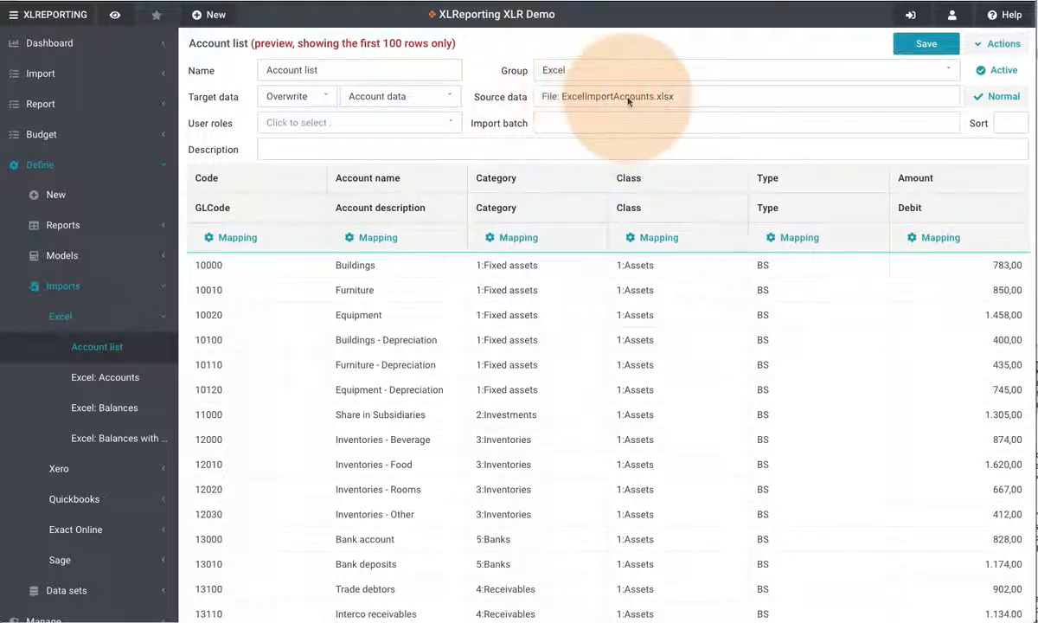
# - Load the local file ExcelImportAccounts.xlsx from Downloads as the import's source data
pyautogui.click(575, 96)
pyautogui.click(302, 57)
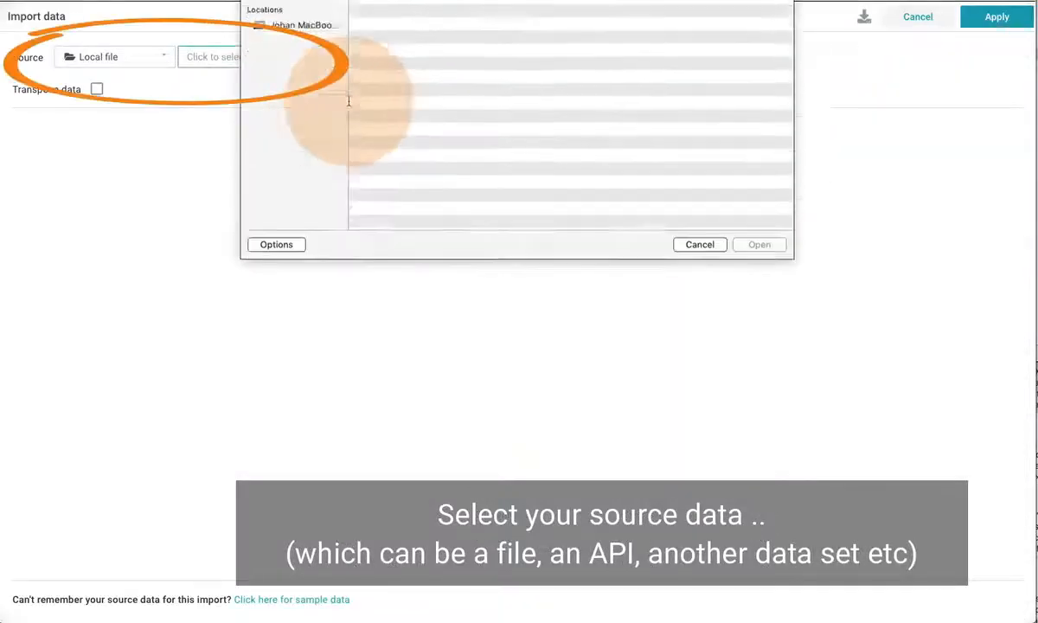
pyautogui.click(447, 29)
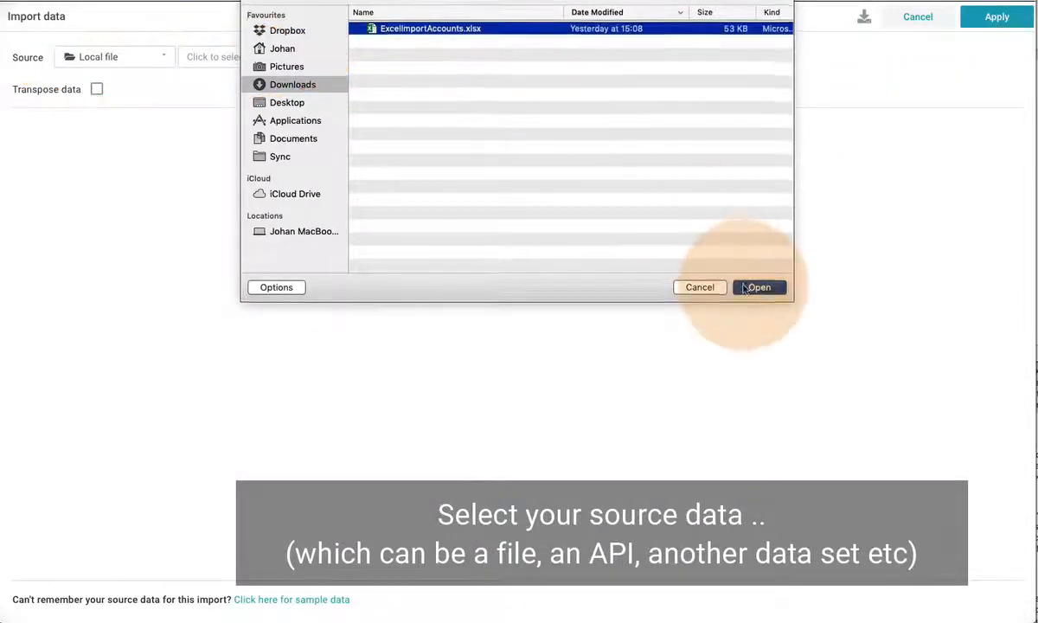
pyautogui.click(756, 287)
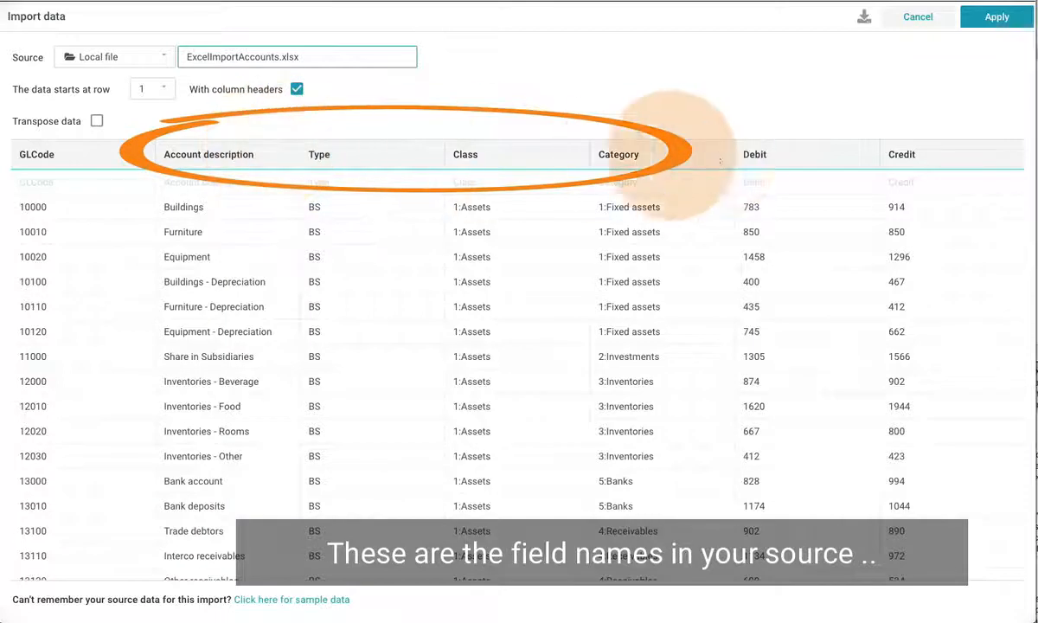
# - Preview the data without column headers, switch the headers back on and apply the source data
pyautogui.click(297, 90)
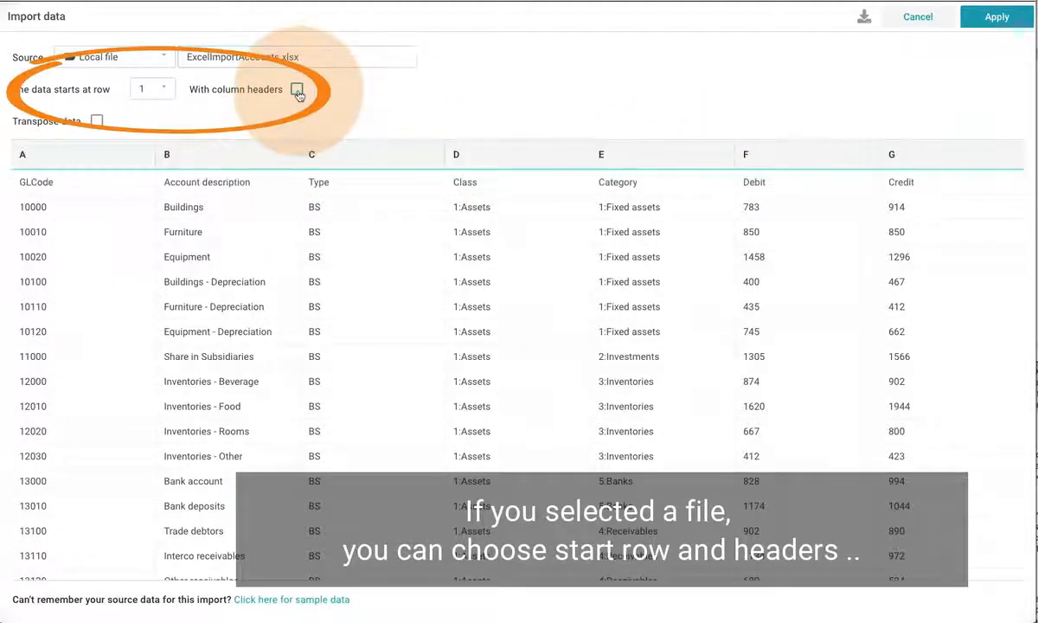
pyautogui.click(296, 90)
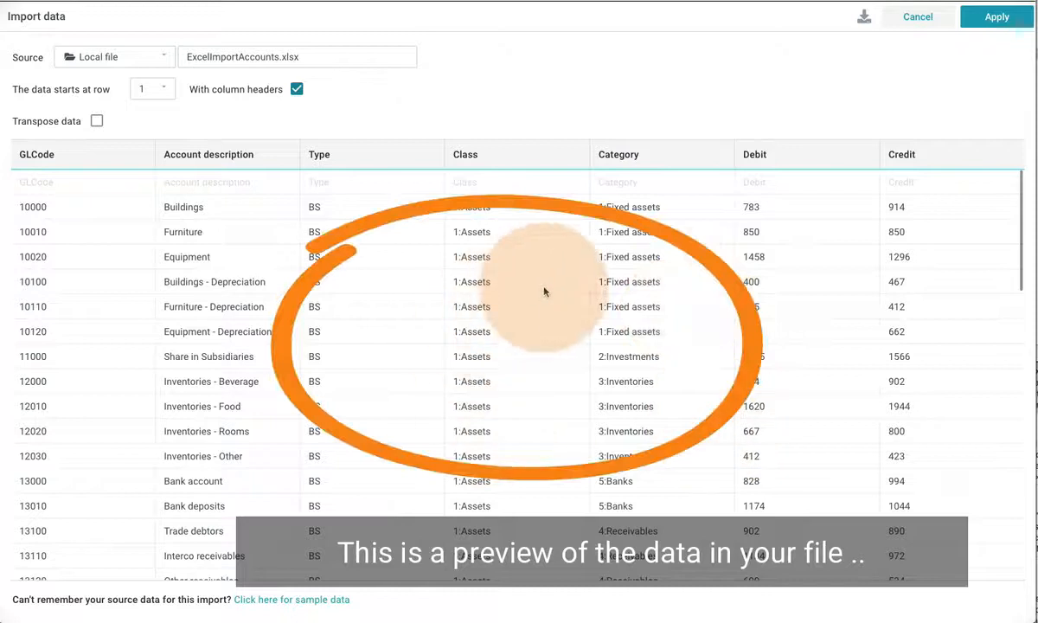
pyautogui.click(994, 18)
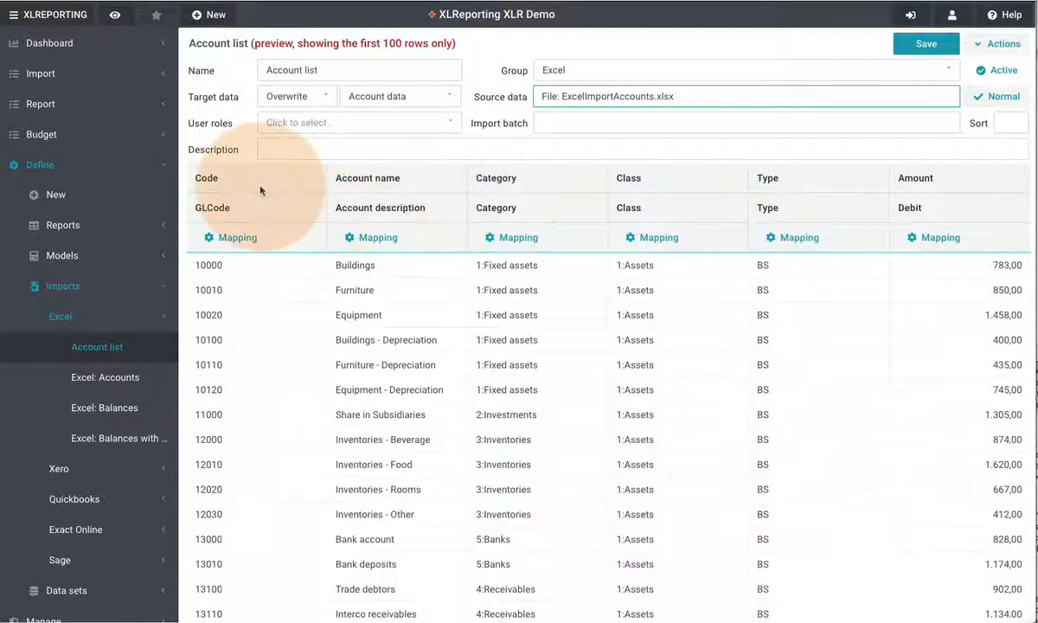
# - Inspect the source fields and functions available for mapping the Code column, leaving the mapping as it is
pyautogui.click(243, 237)
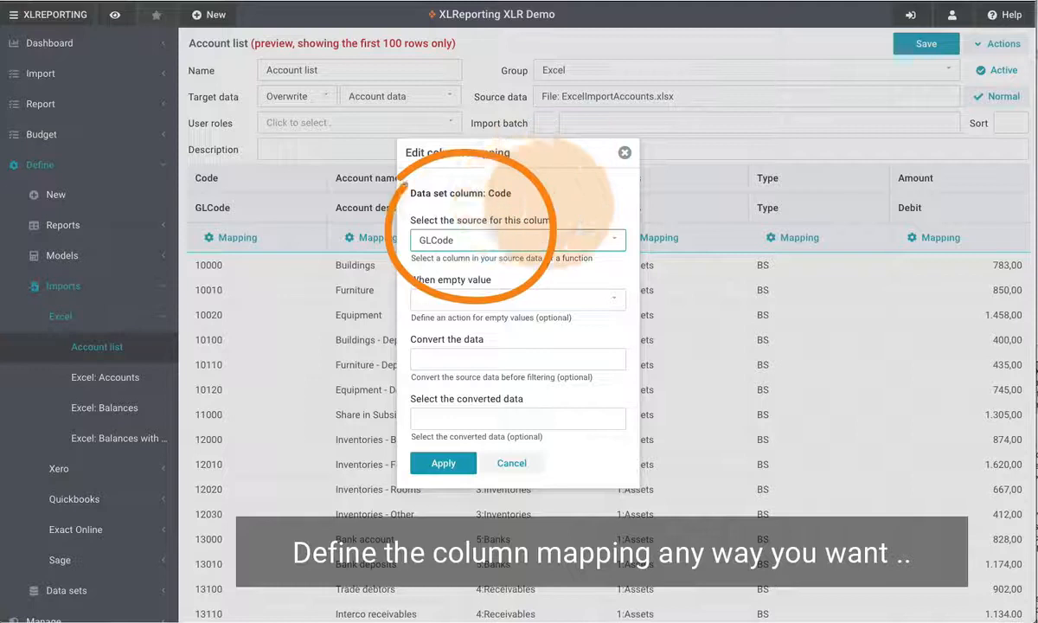
pyautogui.click(470, 241)
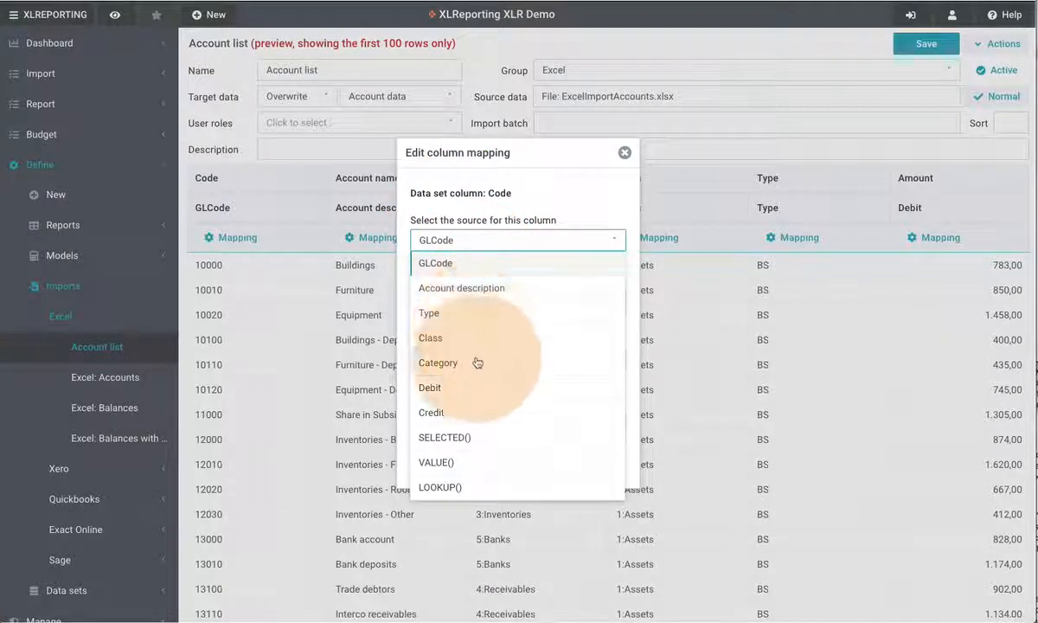
pyautogui.click(625, 152)
# - Try Type as the source field for the Account name column and discard the mapping change
pyautogui.click(387, 241)
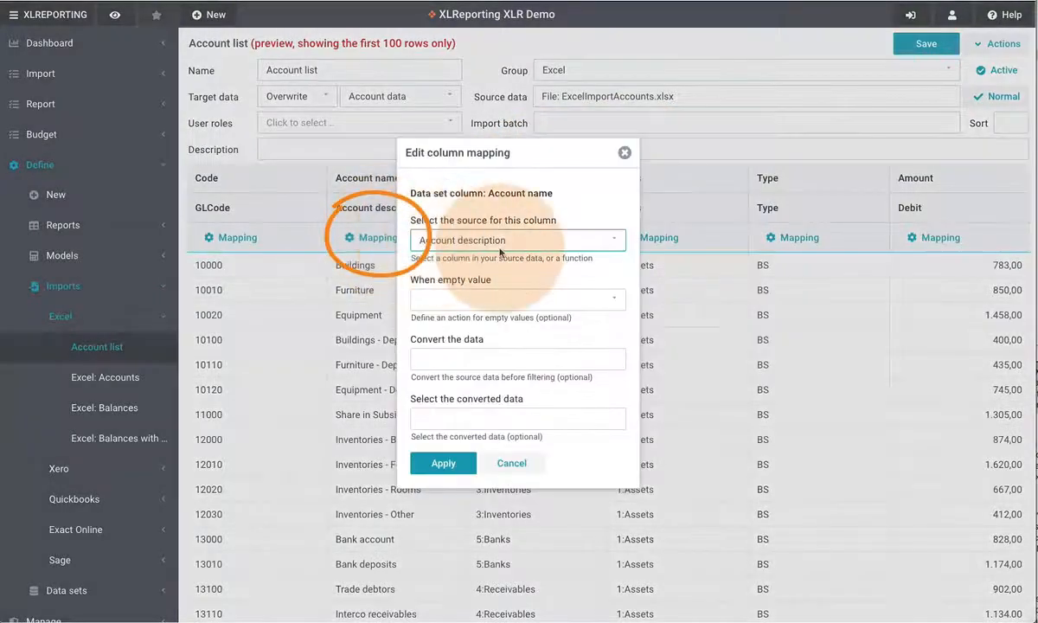
pyautogui.click(555, 242)
pyautogui.click(464, 312)
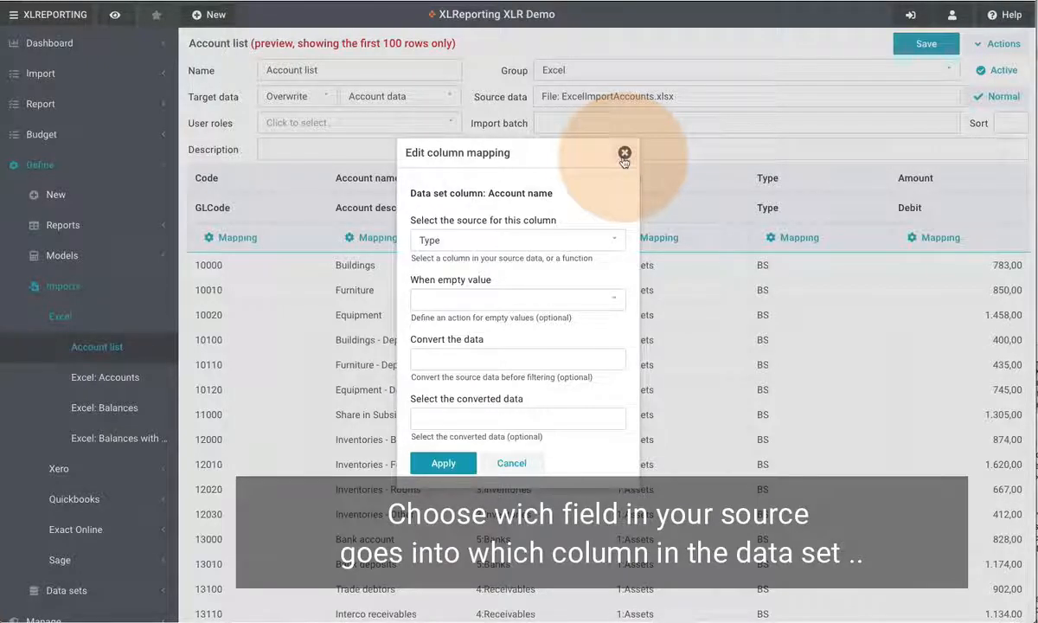
pyautogui.click(624, 153)
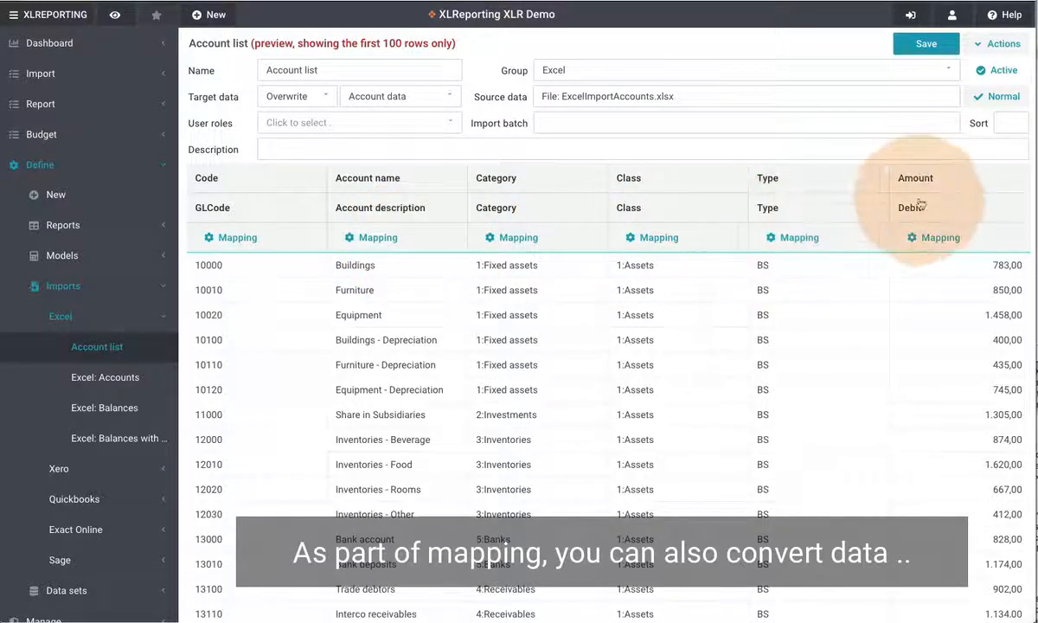
# - Edit the Amount column's mapping to convert its data with the formula [Debit]-[Credit] and apply it
pyautogui.click(932, 237)
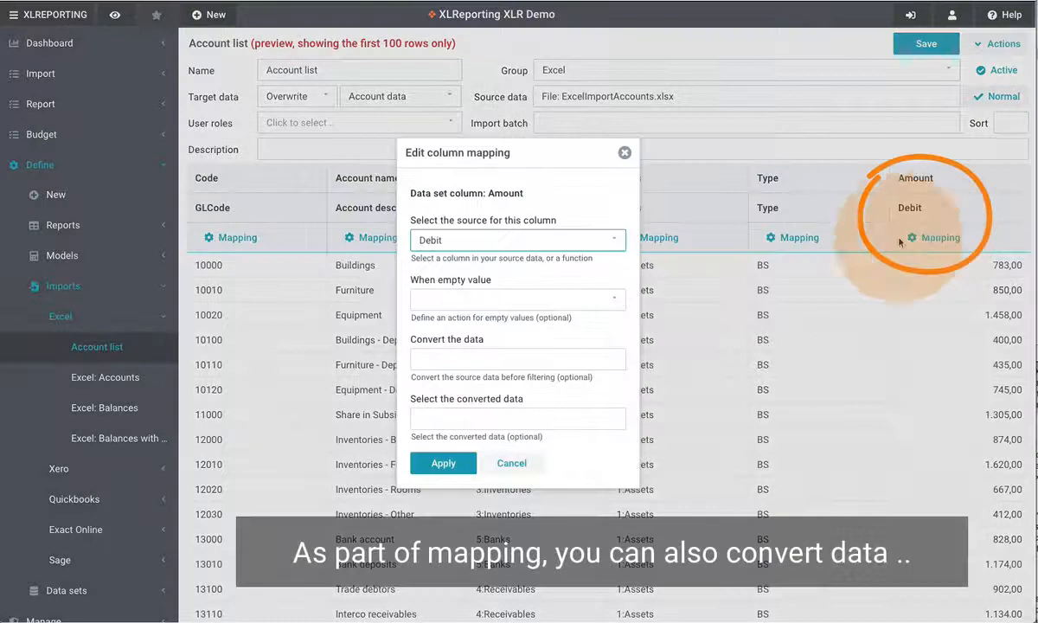
pyautogui.click(594, 239)
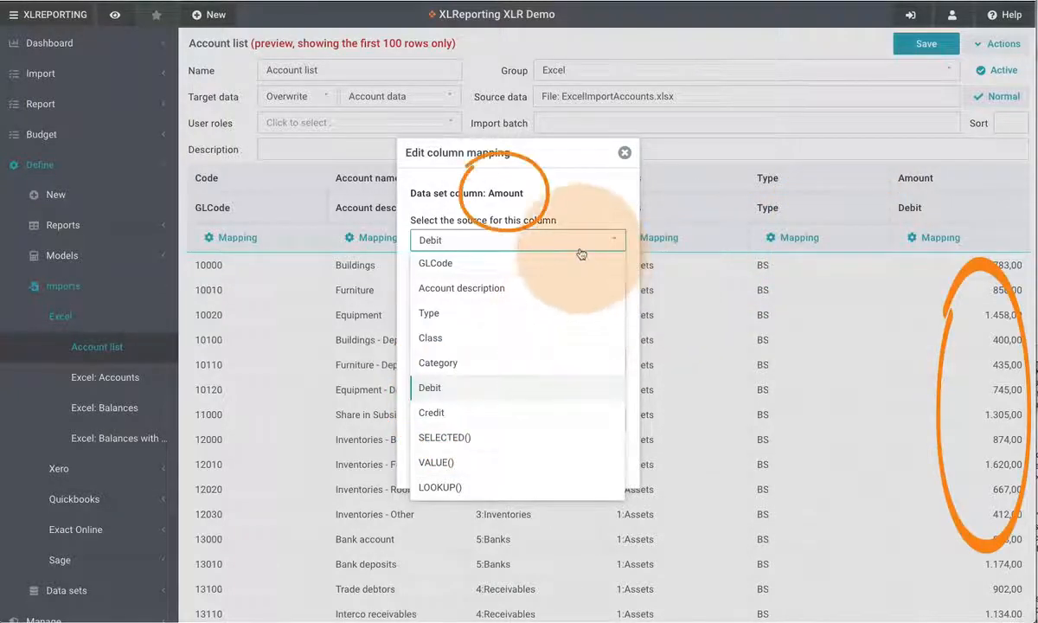
pyautogui.click(545, 238)
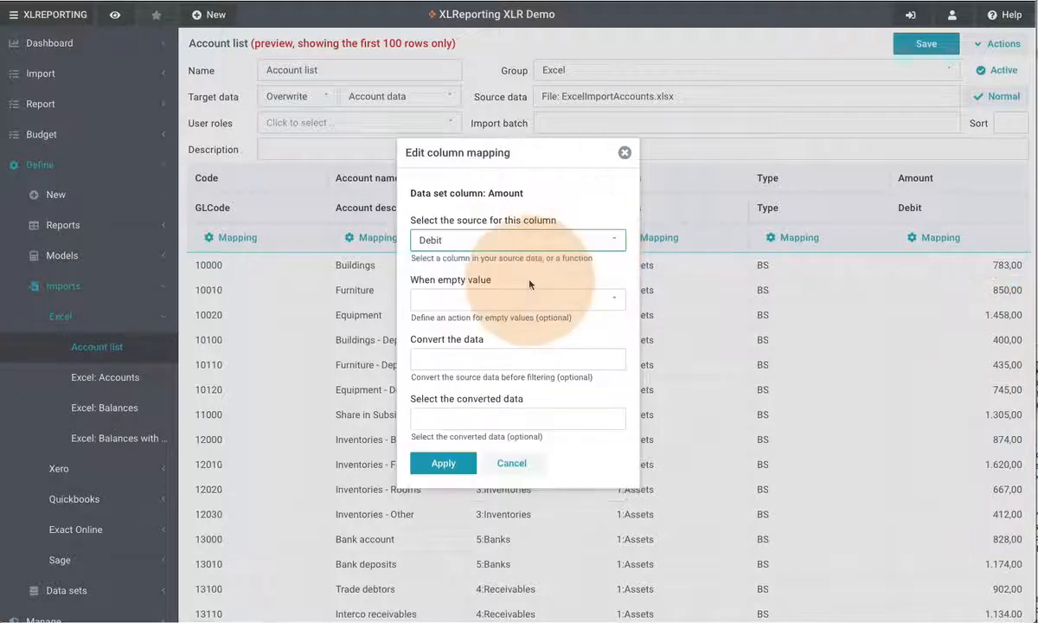
pyautogui.click(486, 360)
pyautogui.click(590, 248)
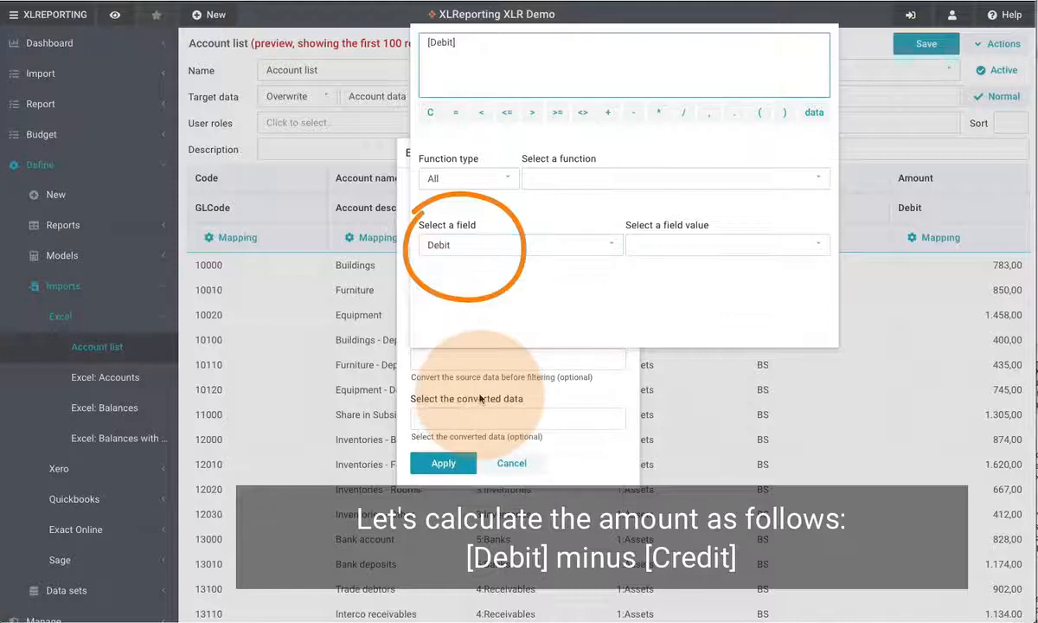
pyautogui.click(639, 115)
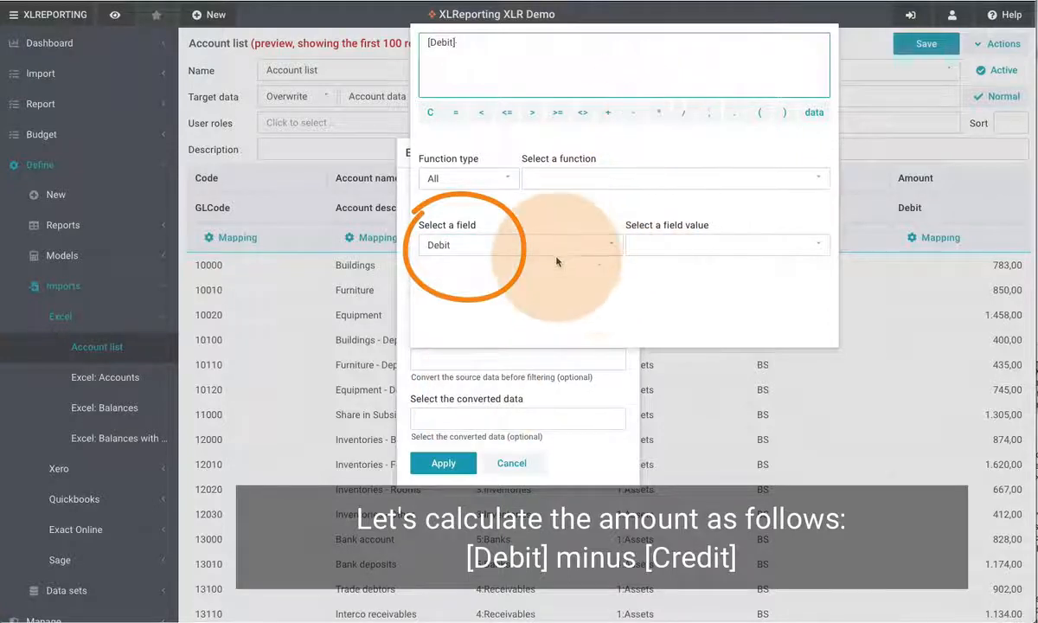
pyautogui.click(557, 261)
pyautogui.click(468, 415)
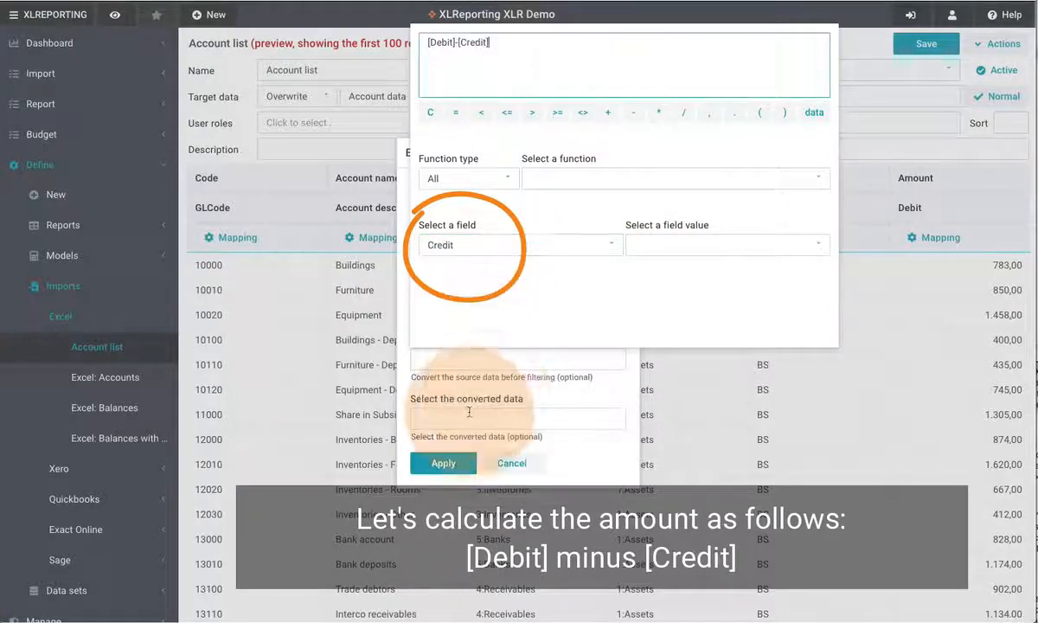
pyautogui.click(528, 360)
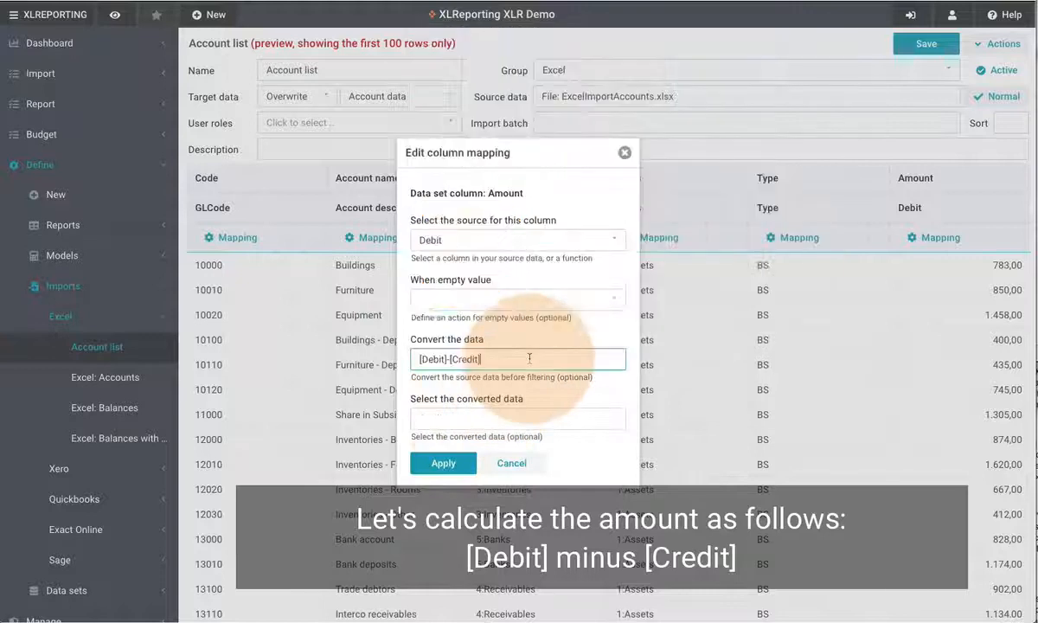
pyautogui.click(442, 463)
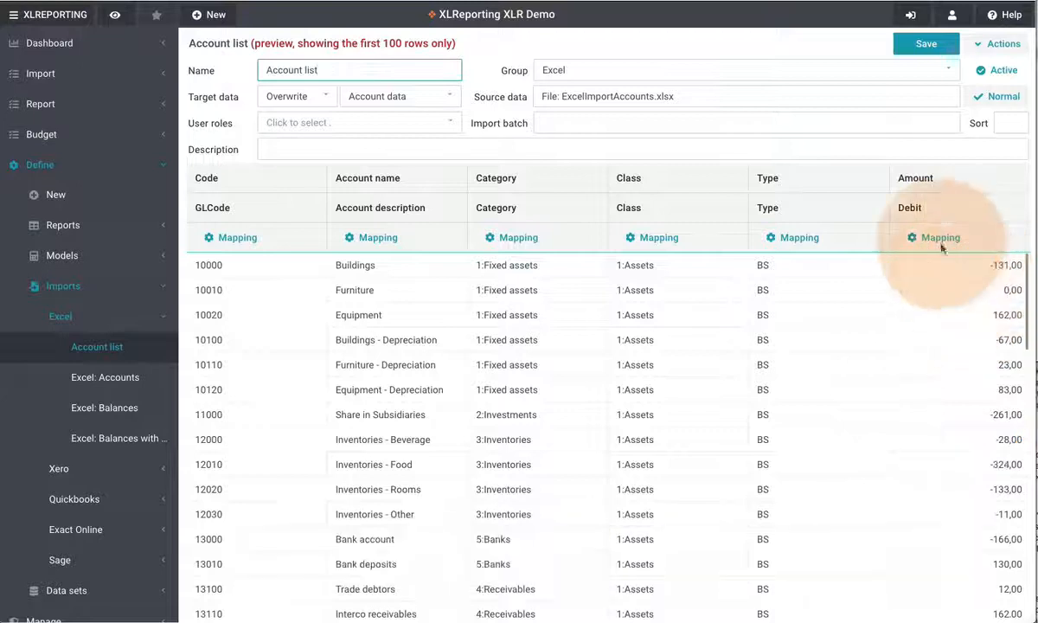
# - Reopen the Amount column's conversion formula and extend it to [Debit]-[Credit]*1000
pyautogui.click(939, 239)
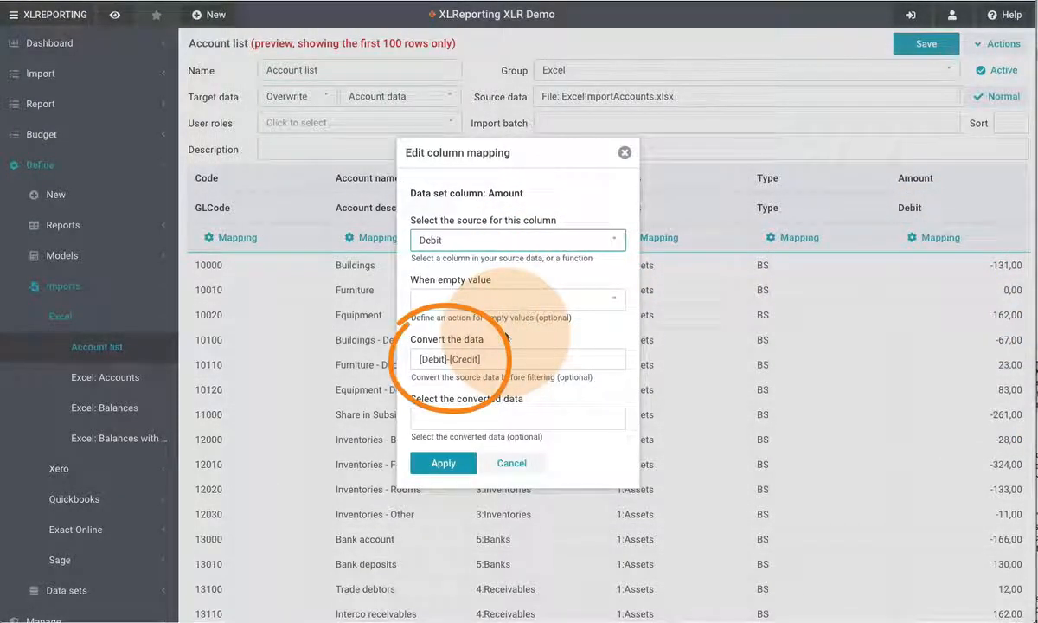
pyautogui.click(506, 359)
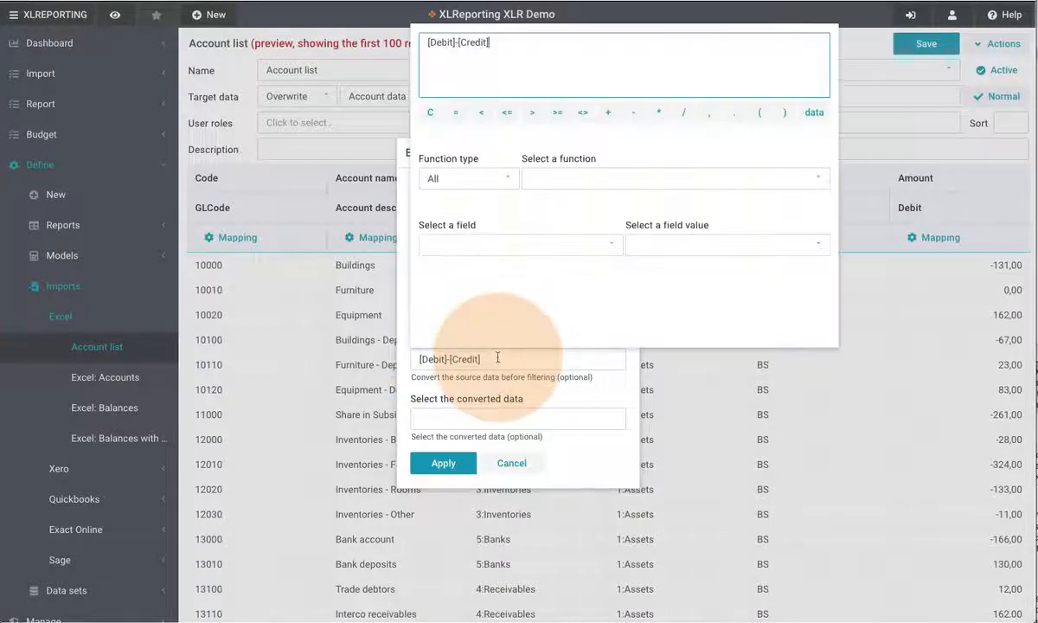
pyautogui.click(657, 121)
pyautogui.write('1000')
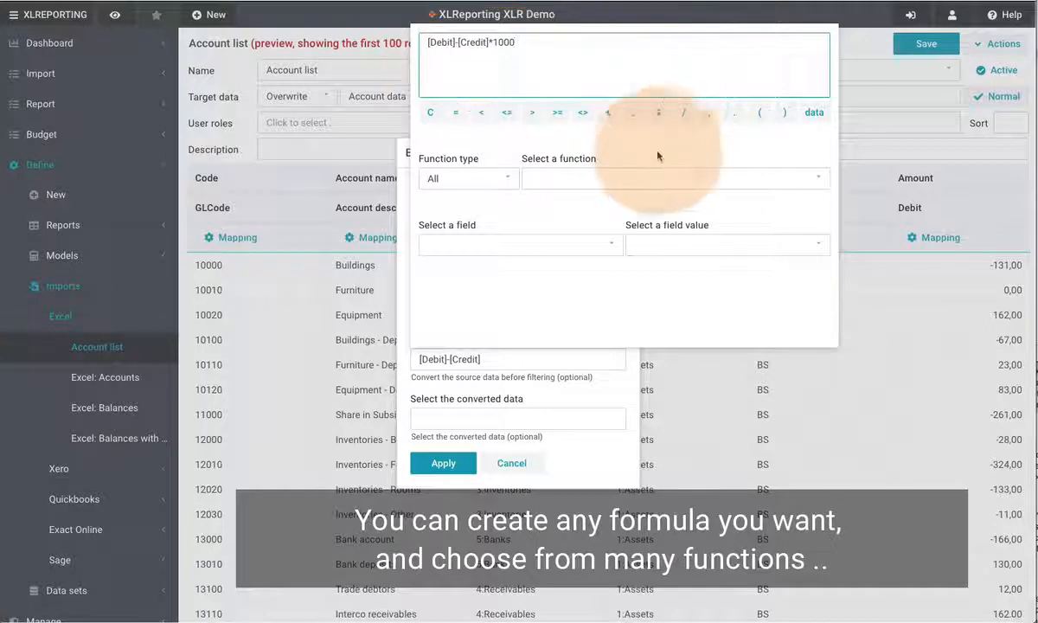
# - Browse the list of functions available for the Amount column's conversion formula
pyautogui.click(658, 178)
pyautogui.scroll(-1, 641, 280)
pyautogui.scroll(-8, 641, 280)
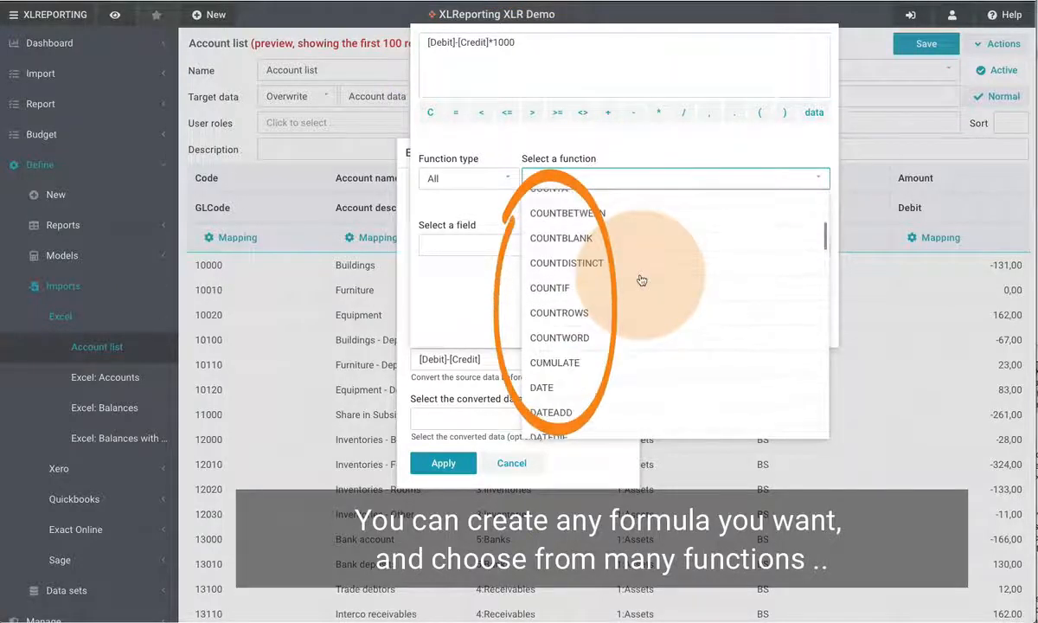
pyautogui.scroll(-2, 641, 280)
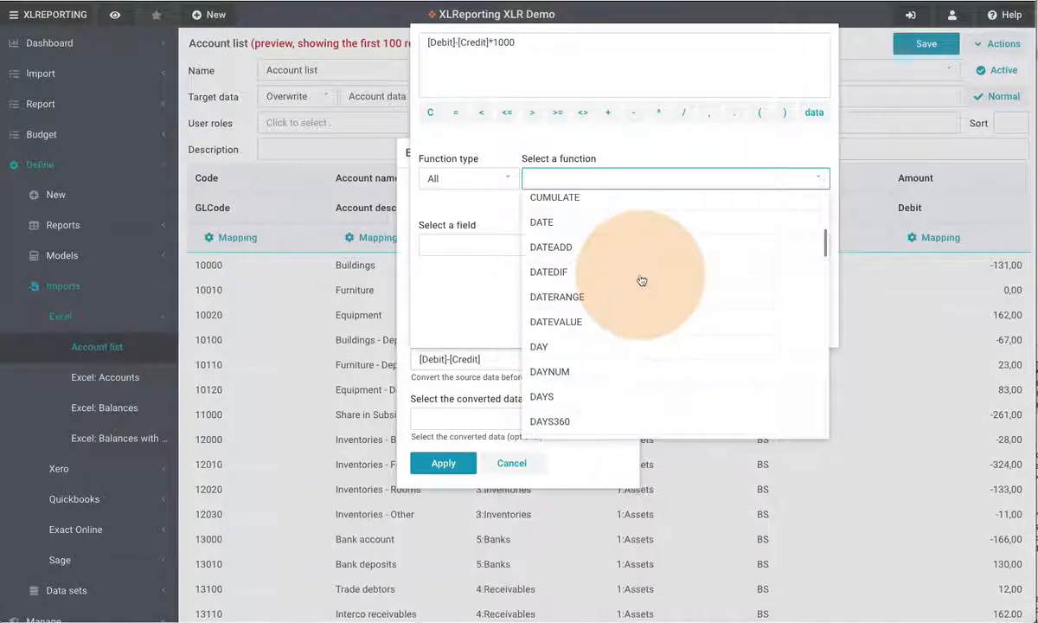
# - Close the function list and apply the conversion formula [Debit]-[Credit]*1000 to the Amount column's mapping
pyautogui.click(678, 153)
pyautogui.click(525, 412)
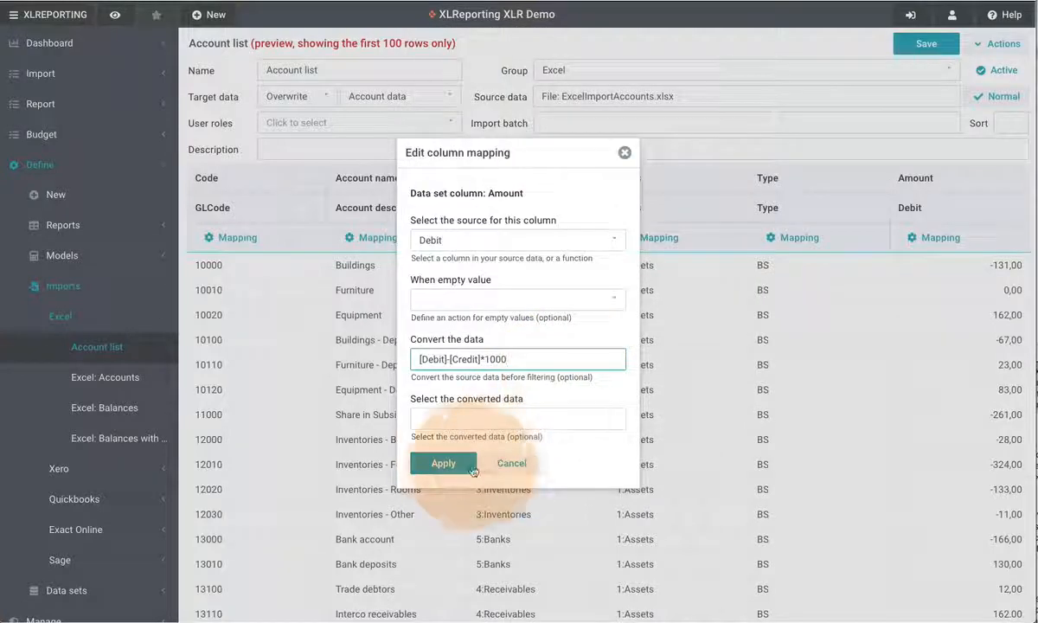
pyautogui.click(441, 463)
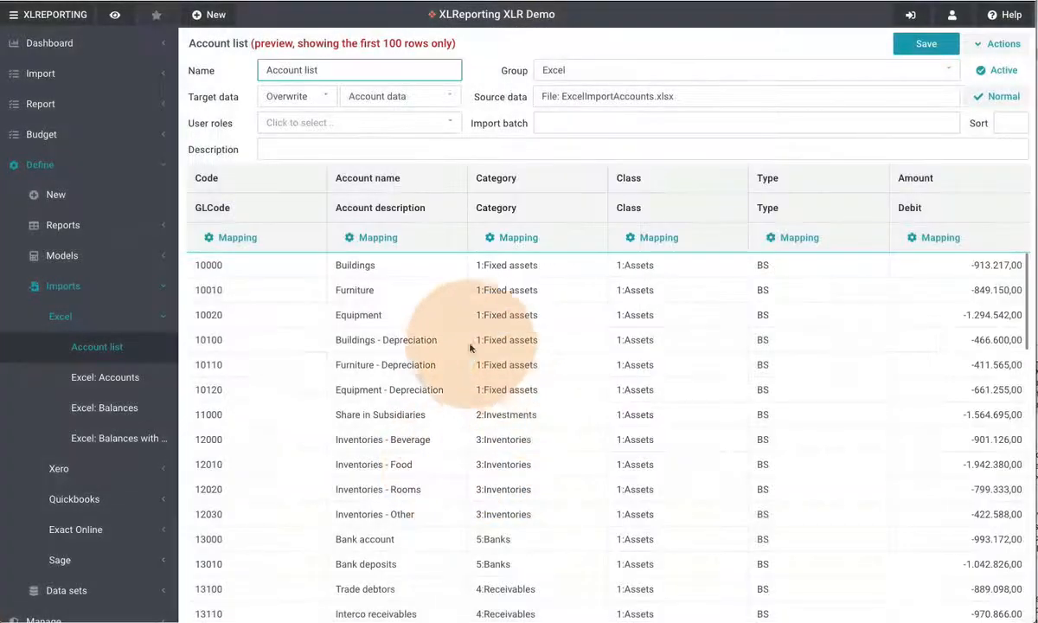
# - Convert the Account name column to uppercase with the formula UPPER(data) and apply the mapping
pyautogui.click(368, 247)
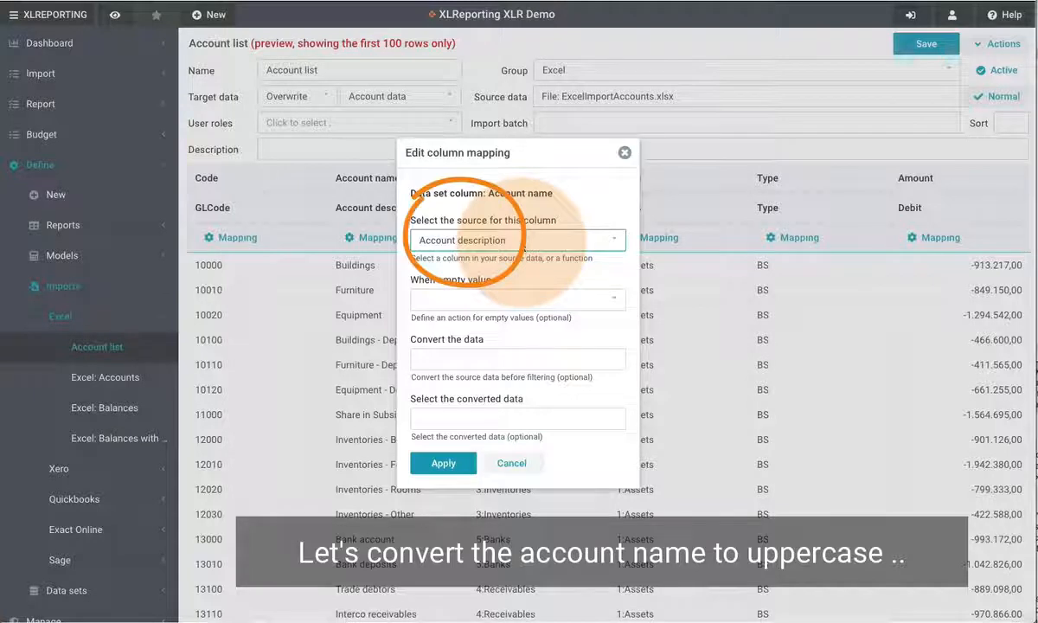
pyautogui.click(521, 355)
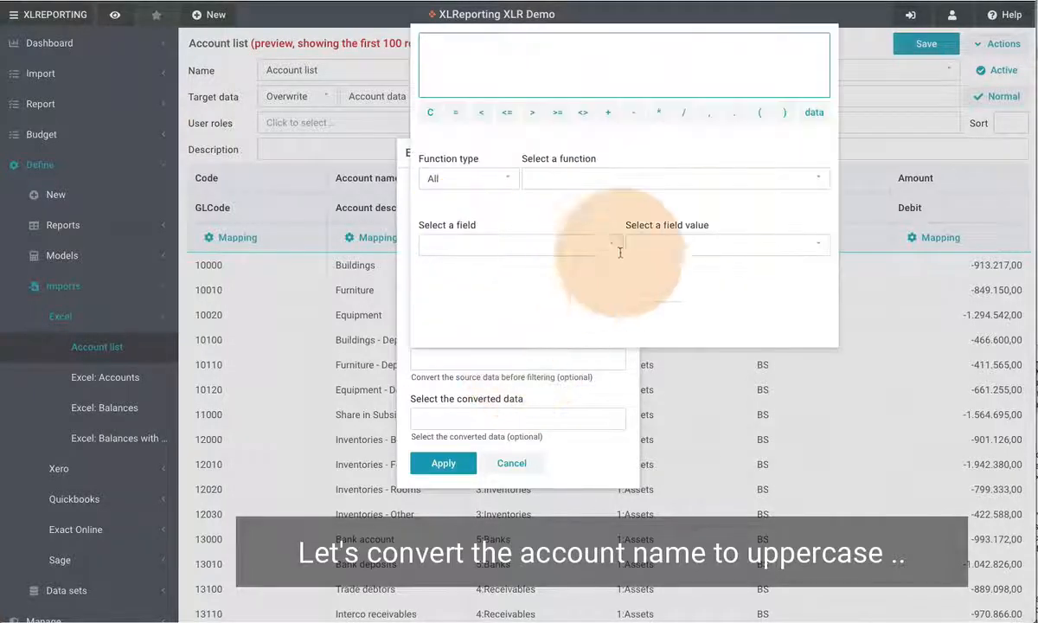
pyautogui.click(651, 179)
pyautogui.scroll(-20, 674, 292)
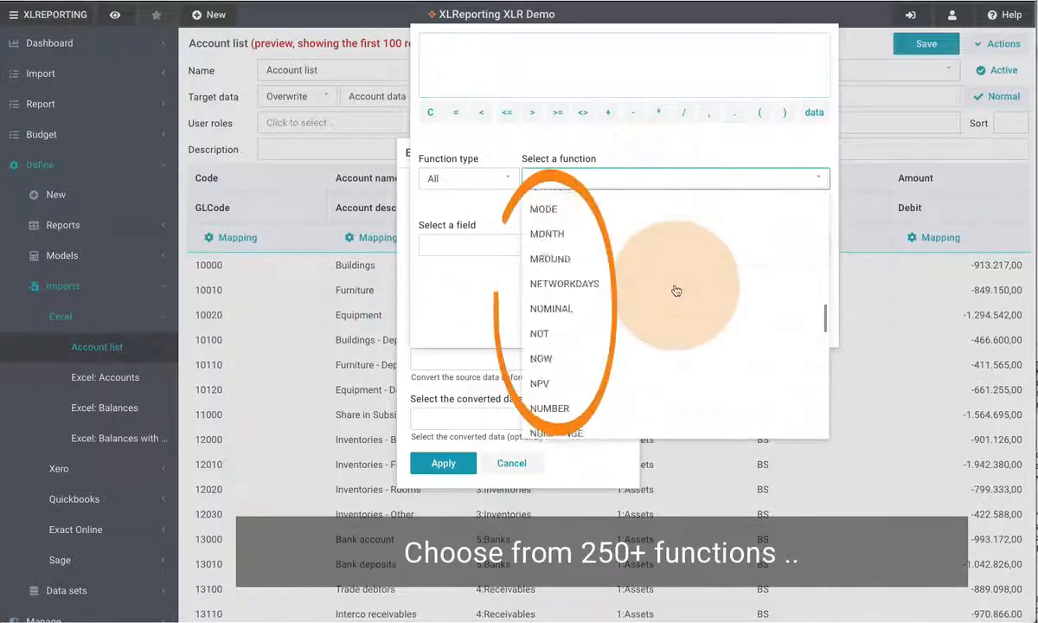
pyautogui.scroll(-15, 675, 291)
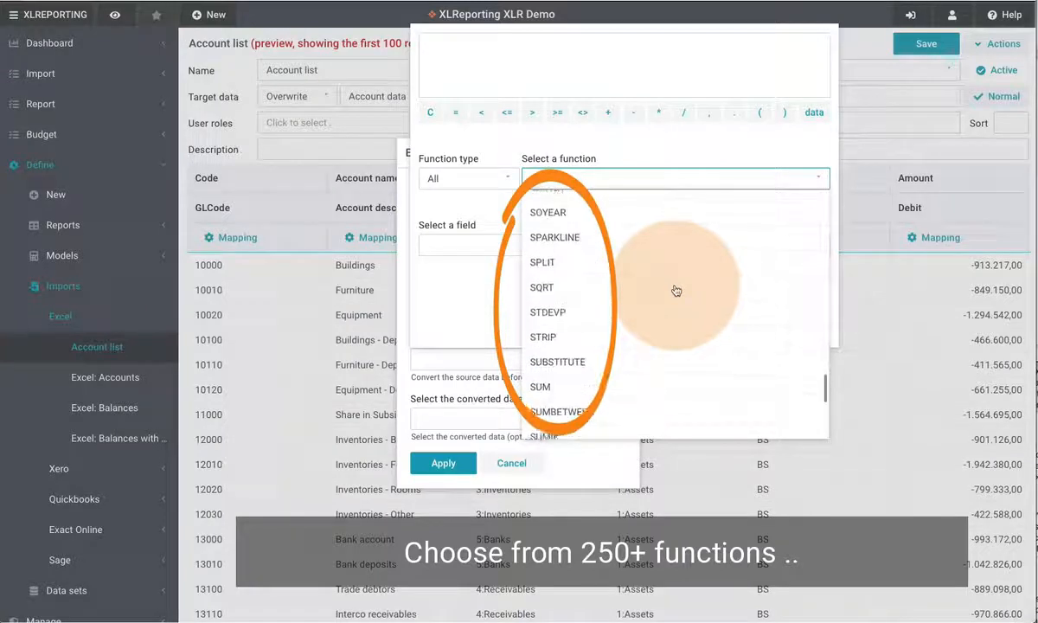
pyautogui.scroll(-5, 675, 291)
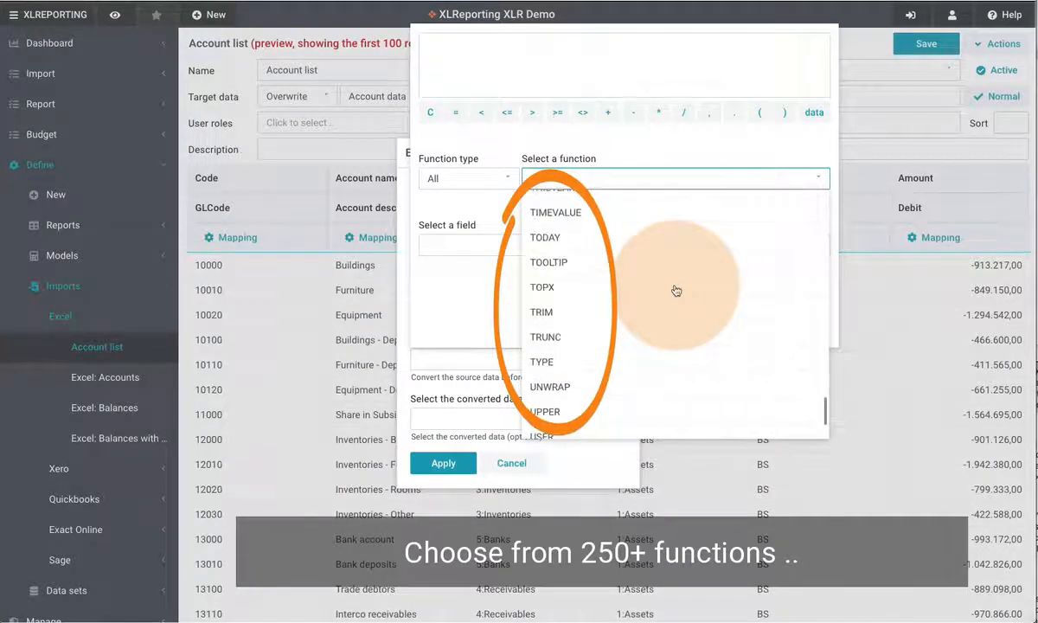
pyautogui.click(562, 323)
pyautogui.click(784, 112)
pyautogui.click(553, 353)
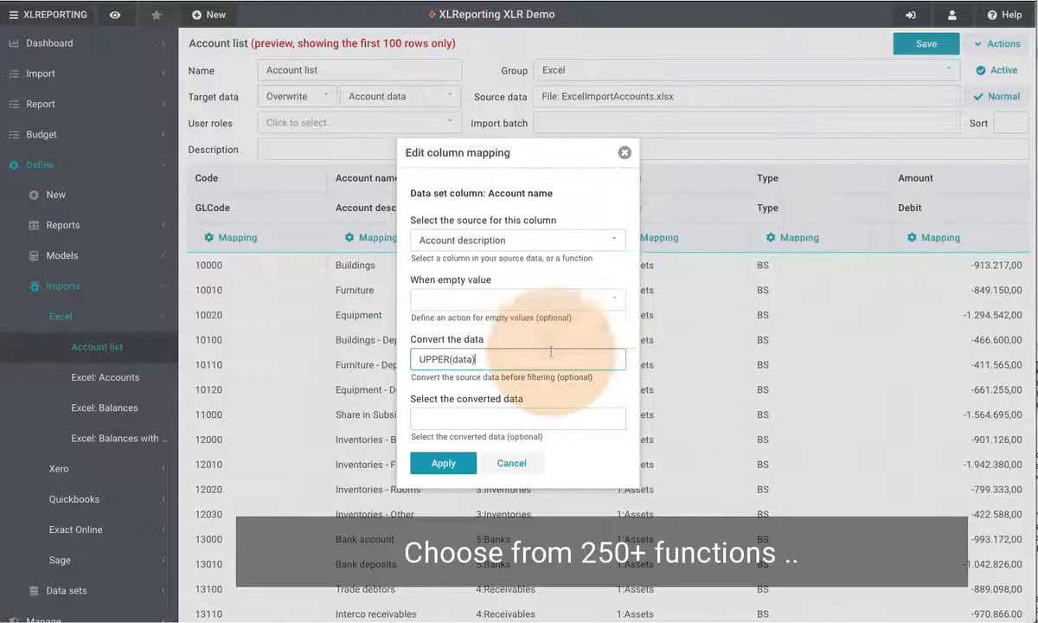
pyautogui.click(441, 462)
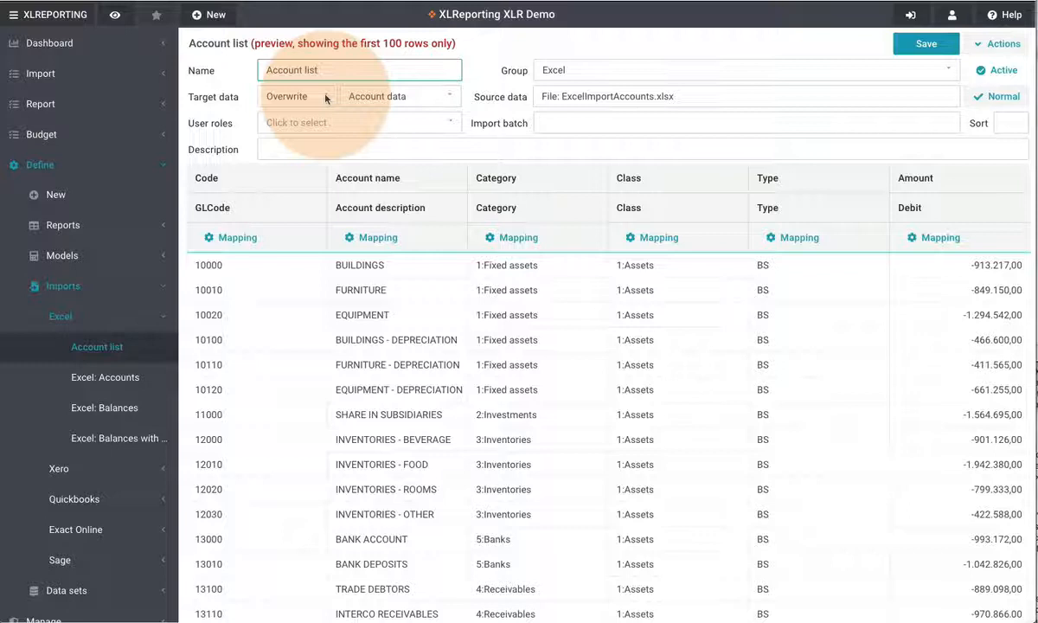
# - Set the target data mode to Replace in and enable Replace existing data in the Type column's mapping
pyautogui.click(325, 97)
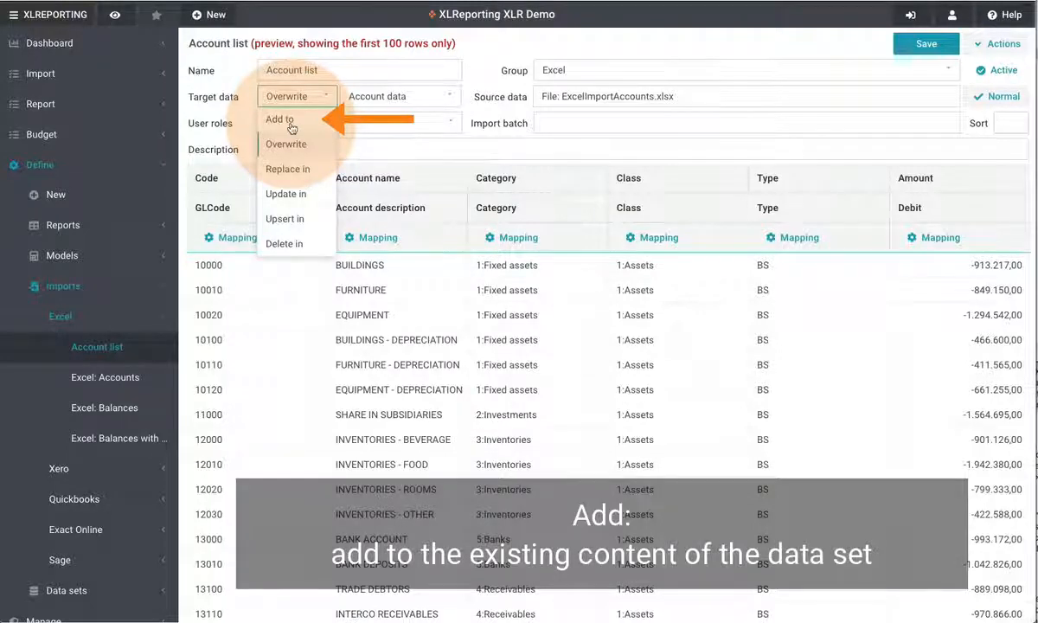
pyautogui.click(297, 169)
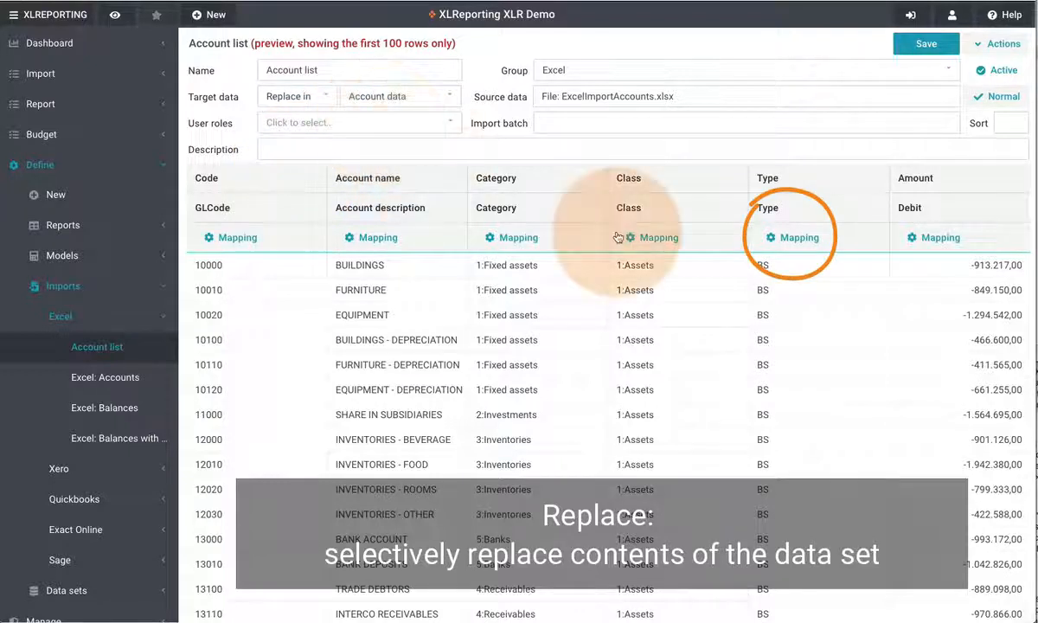
pyautogui.click(783, 239)
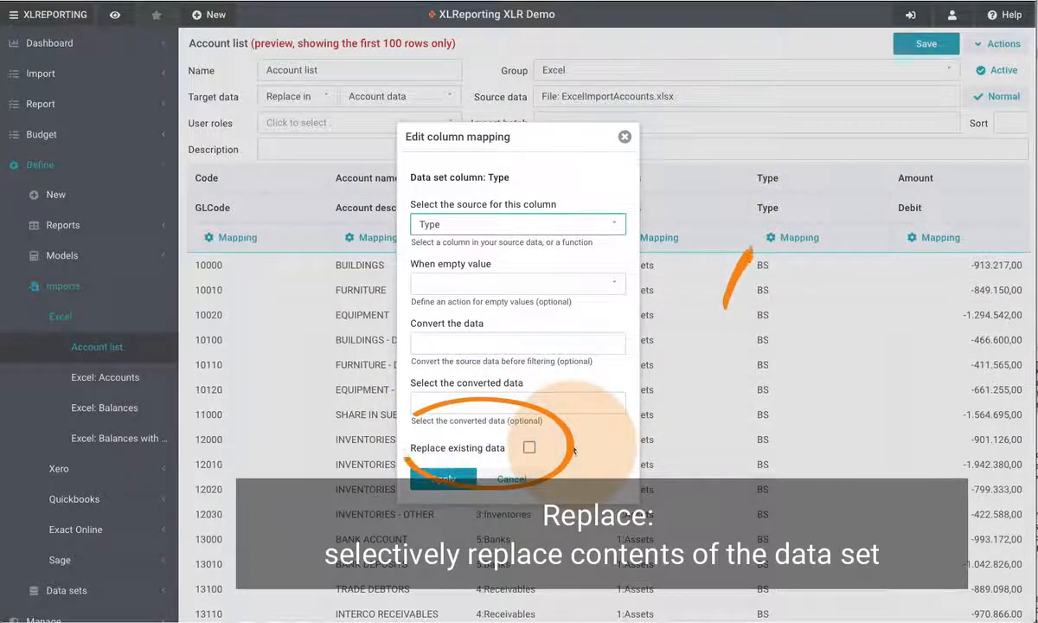
pyautogui.click(530, 448)
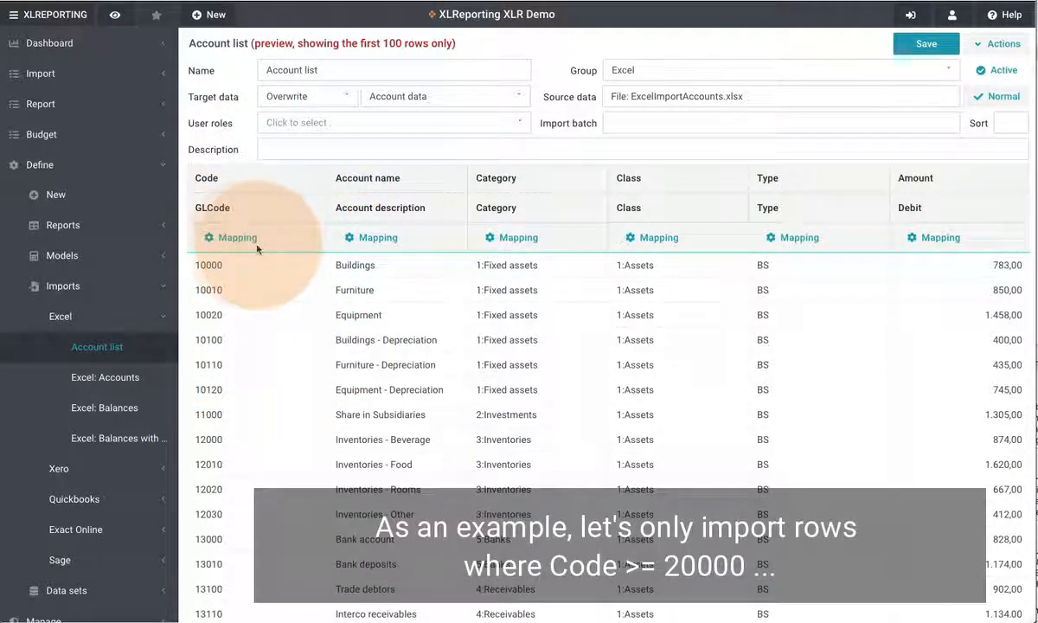
# - Add the selection >=20000 to the Code column's converted data, apply it and review the saved mapping
pyautogui.click(248, 250)
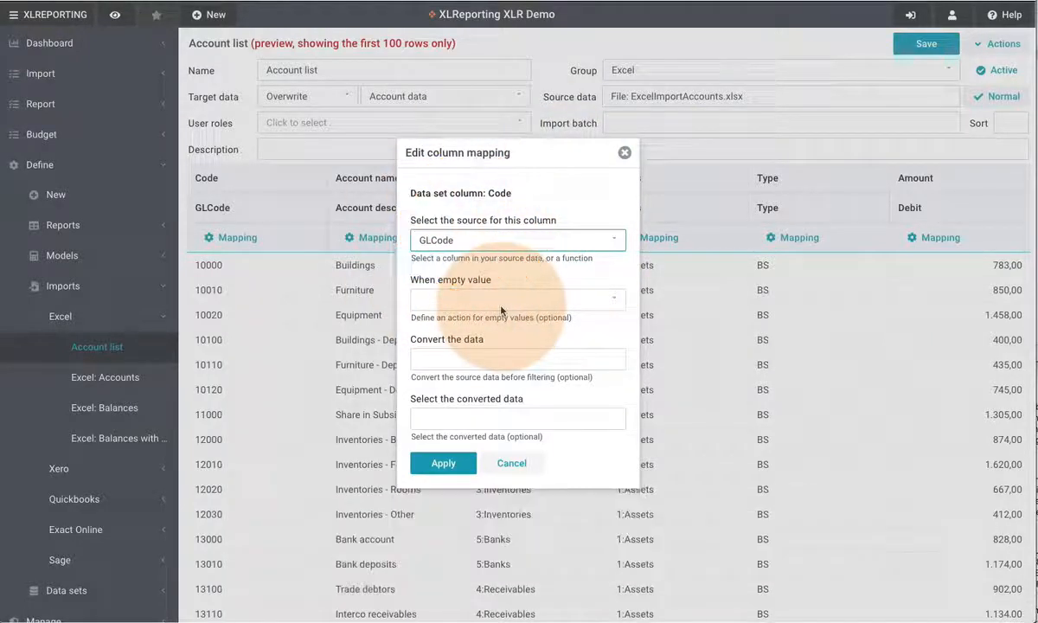
pyautogui.click(492, 419)
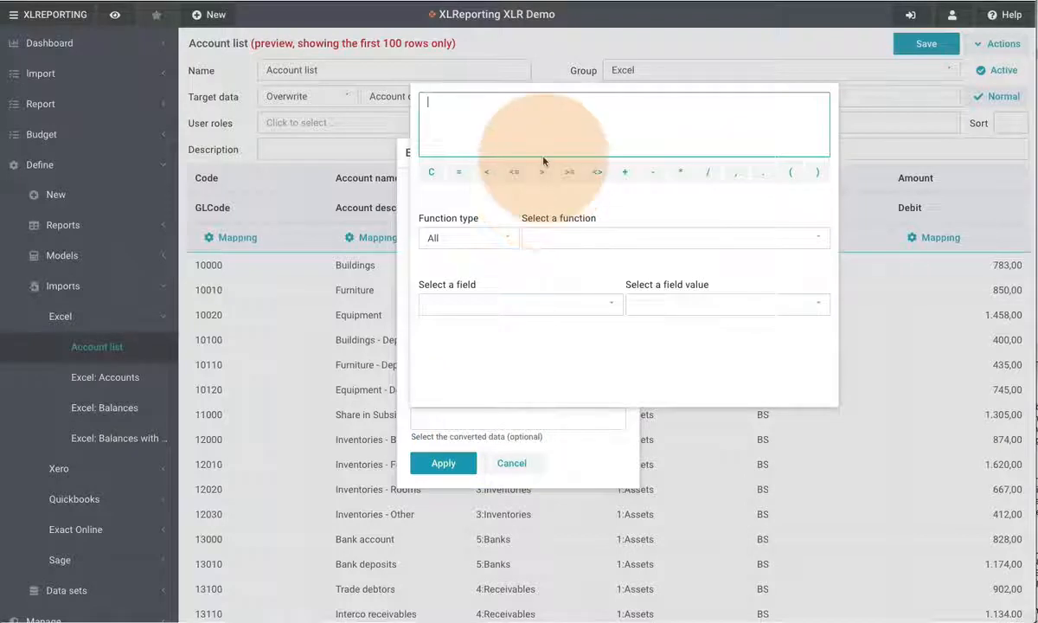
pyautogui.click(558, 304)
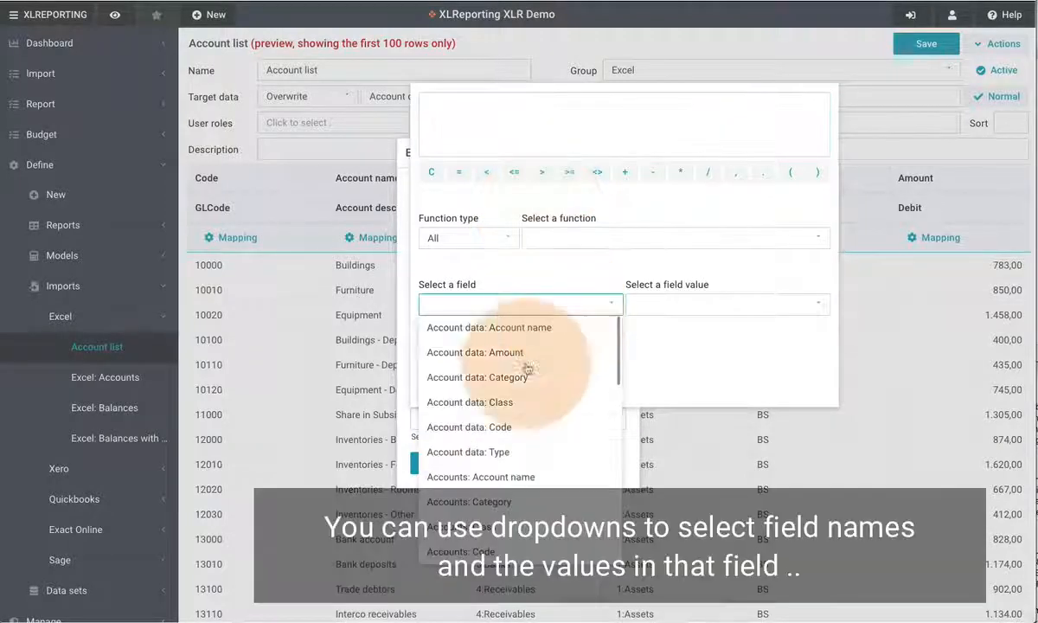
pyautogui.click(511, 427)
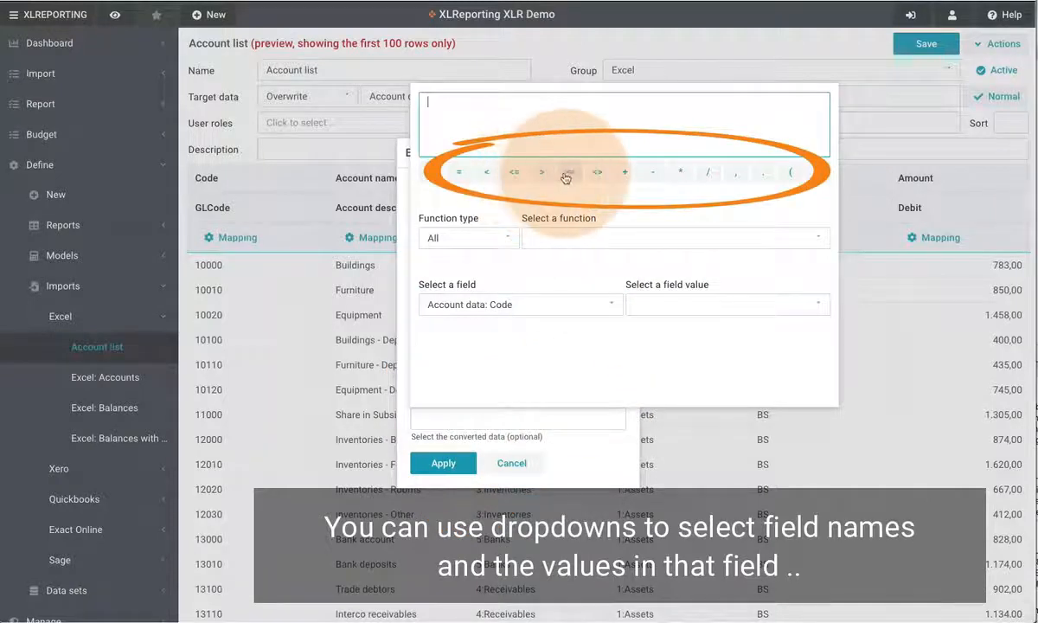
pyautogui.click(683, 307)
pyautogui.scroll(-3, 706, 452)
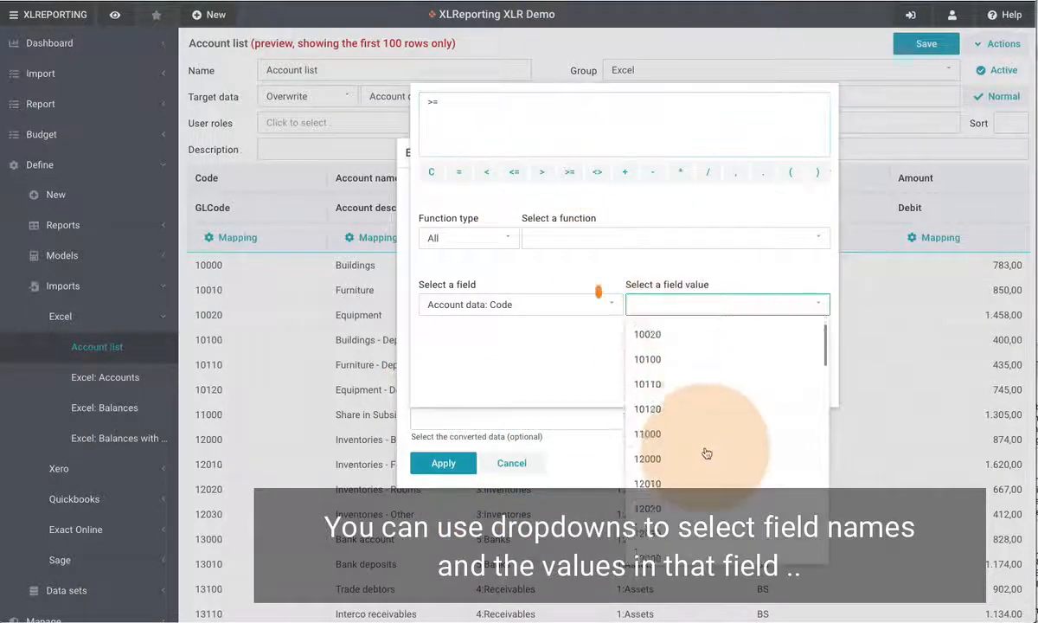
pyautogui.scroll(-1, 701, 467)
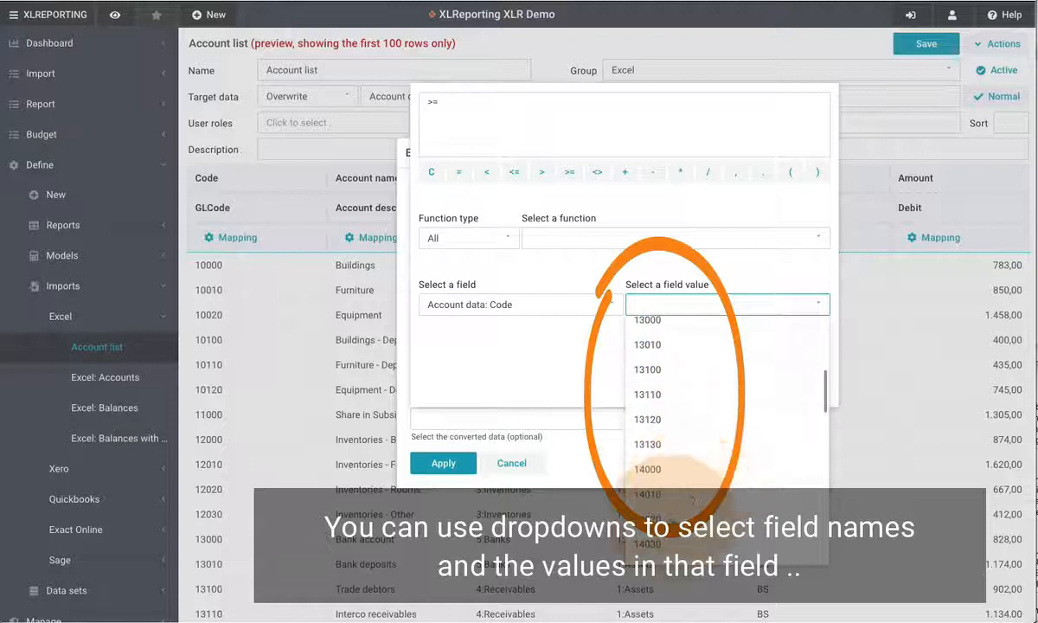
pyautogui.scroll(-2, 692, 500)
pyautogui.click(655, 482)
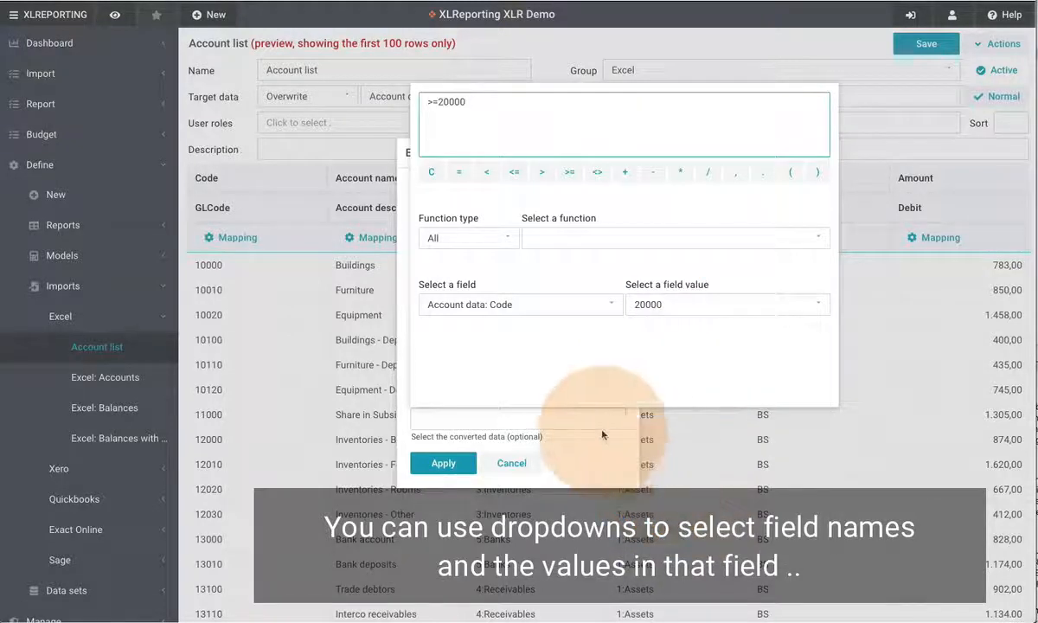
pyautogui.click(651, 416)
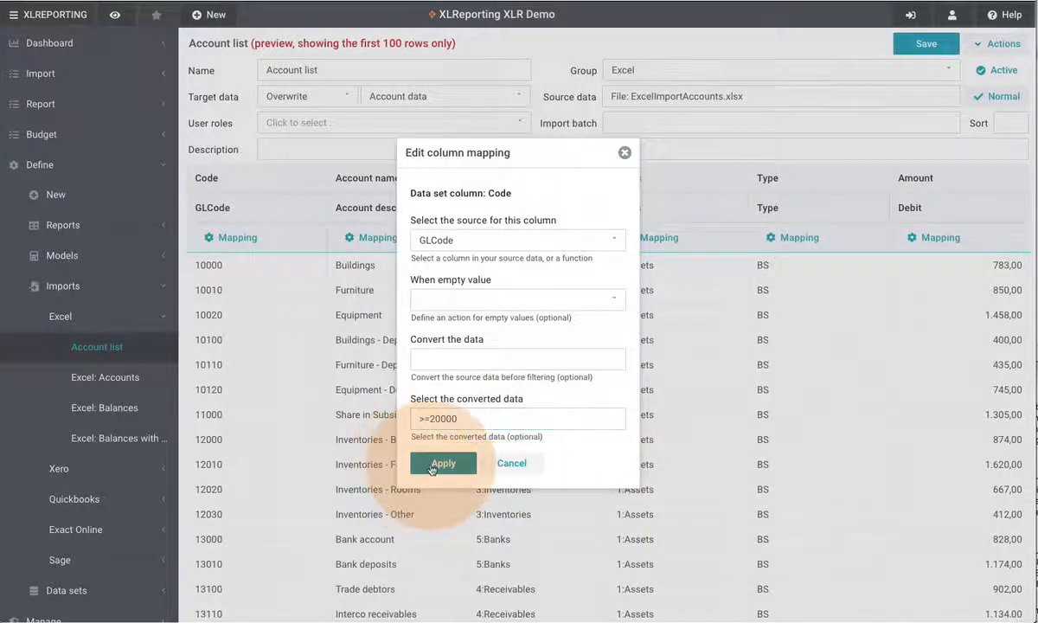
pyautogui.click(432, 467)
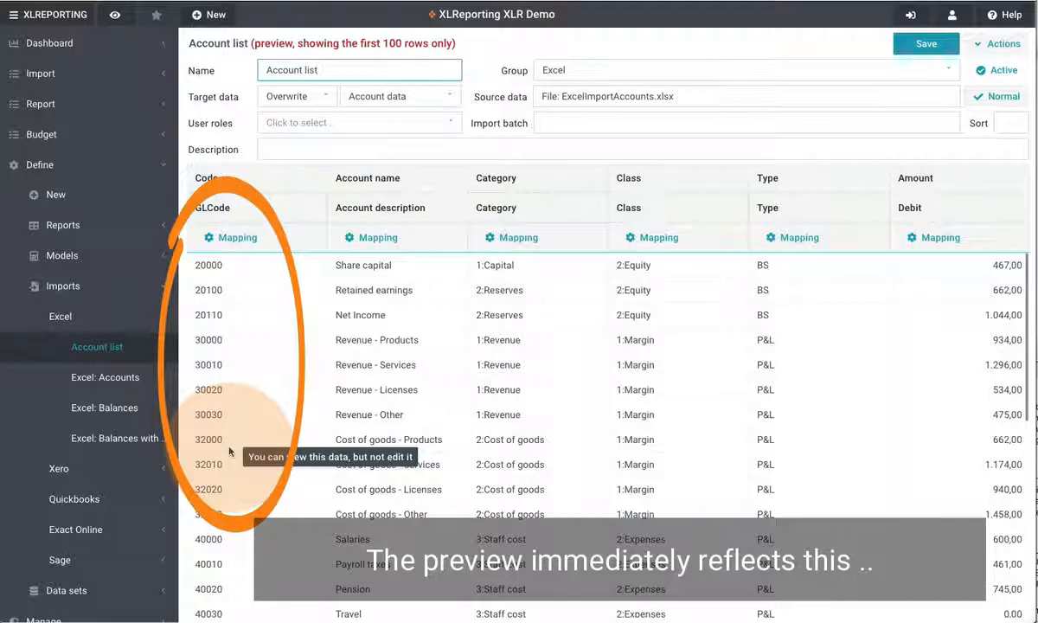
pyautogui.click(236, 244)
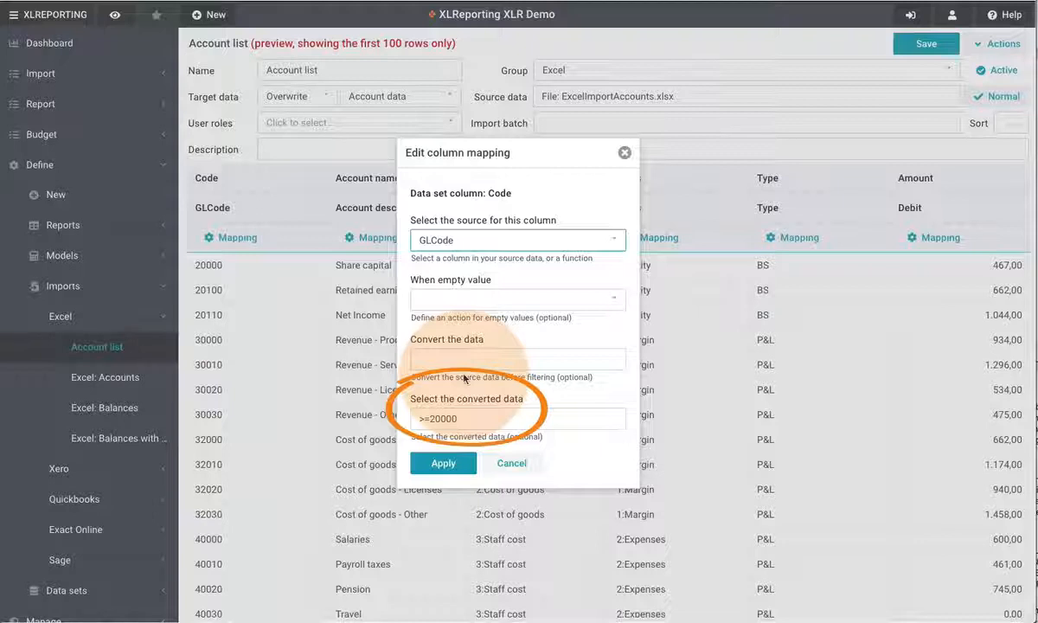
pyautogui.click(511, 464)
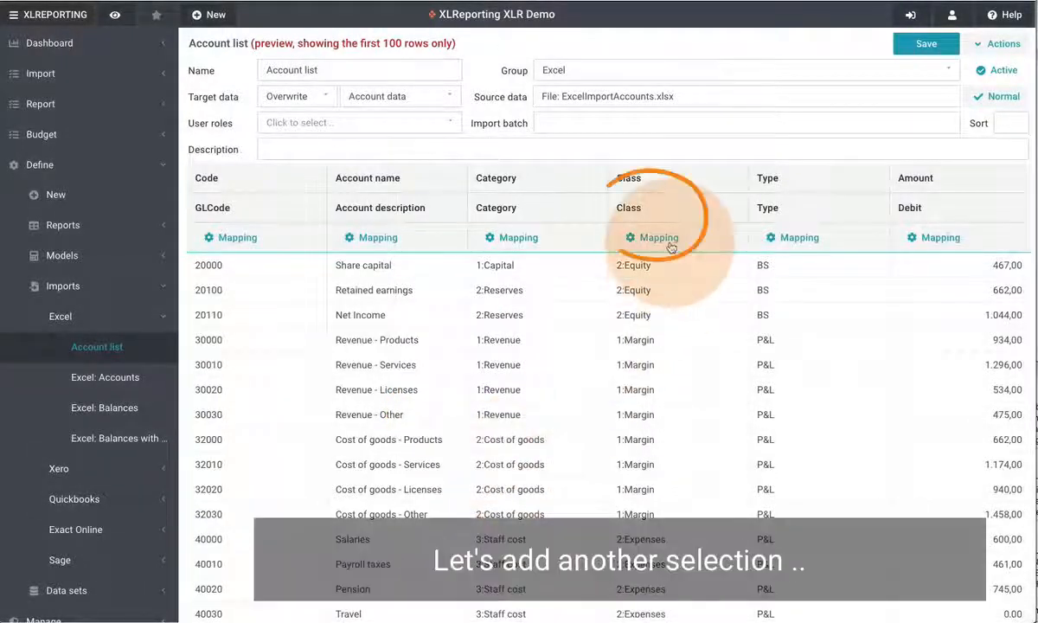
# - Limit the Class column's converted data to the Account data: Class value "1:Margin" and apply the mapping
pyautogui.click(670, 246)
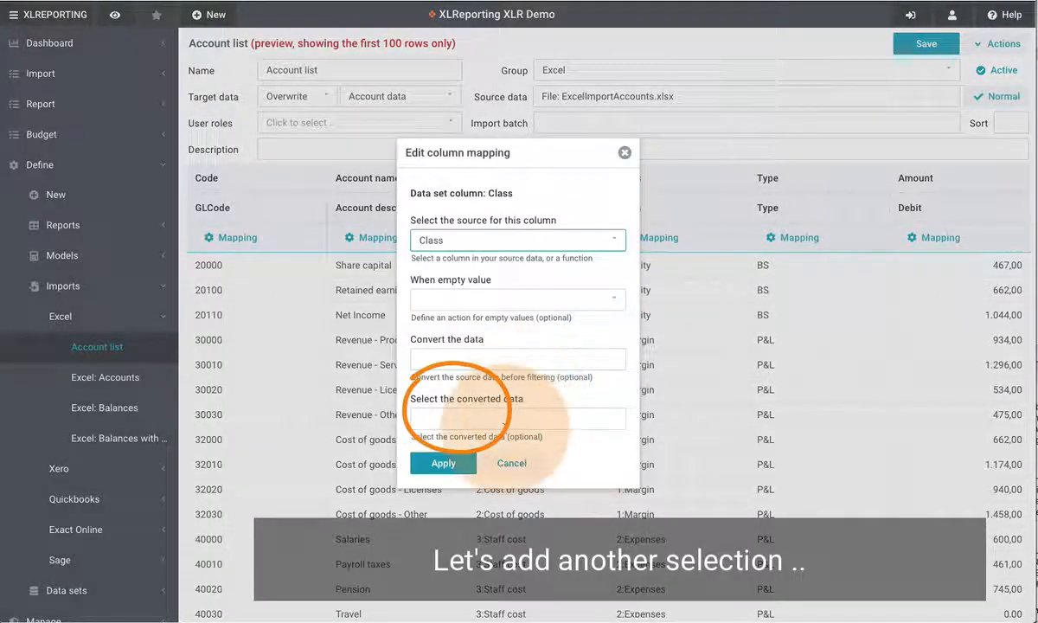
pyautogui.click(503, 422)
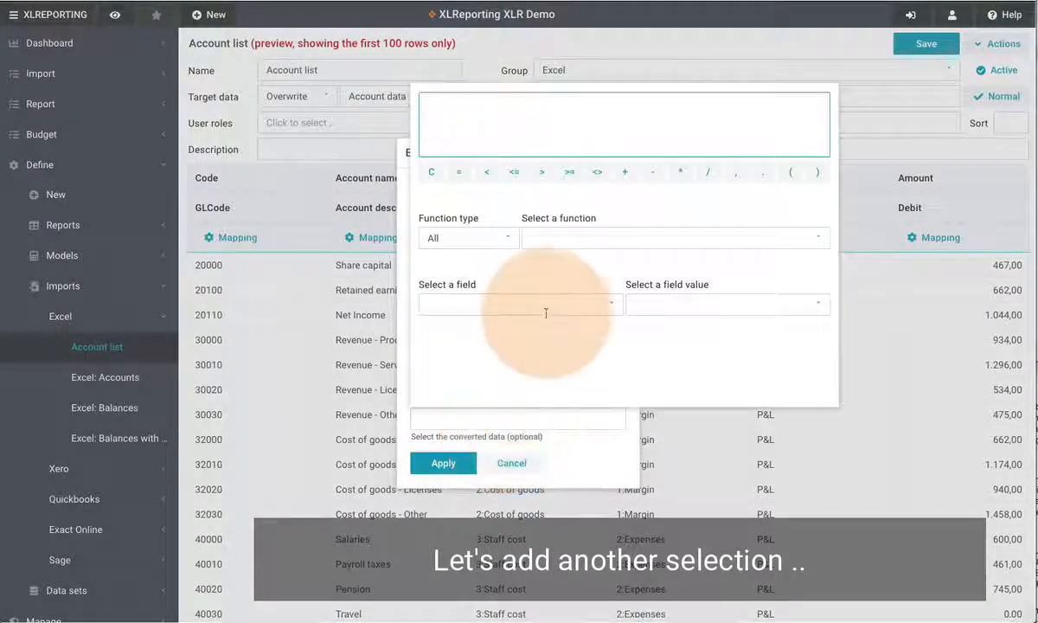
pyautogui.click(536, 304)
pyautogui.click(518, 400)
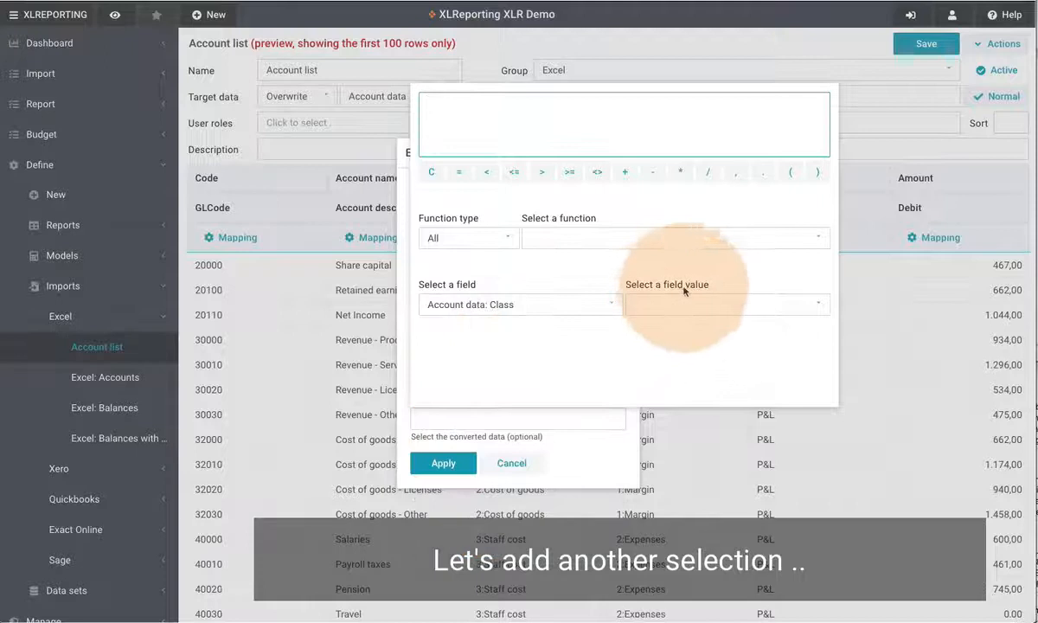
pyautogui.click(687, 303)
pyautogui.click(675, 355)
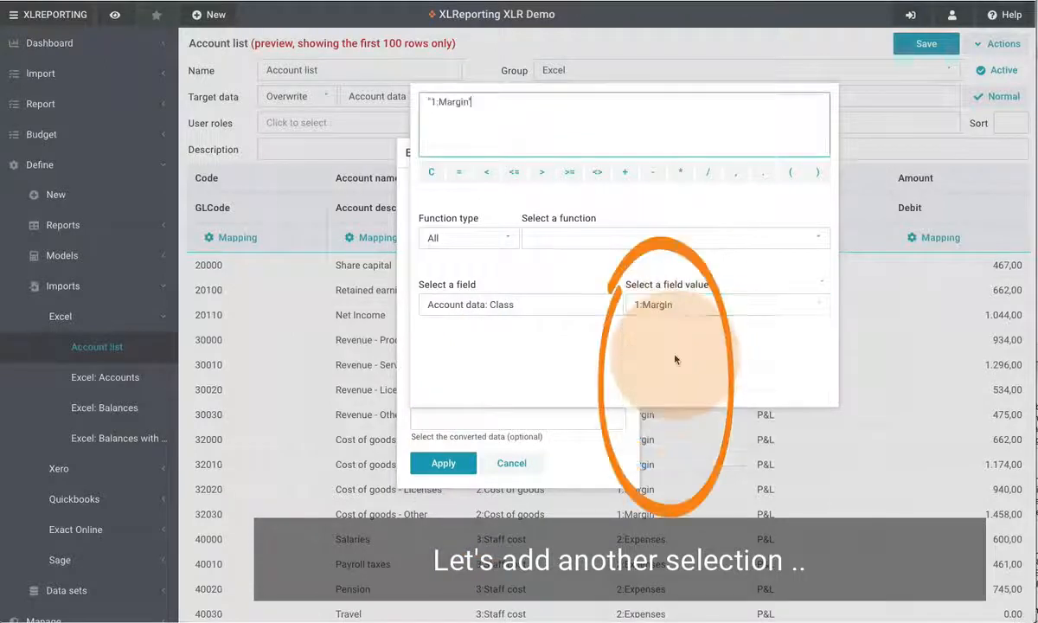
pyautogui.click(514, 432)
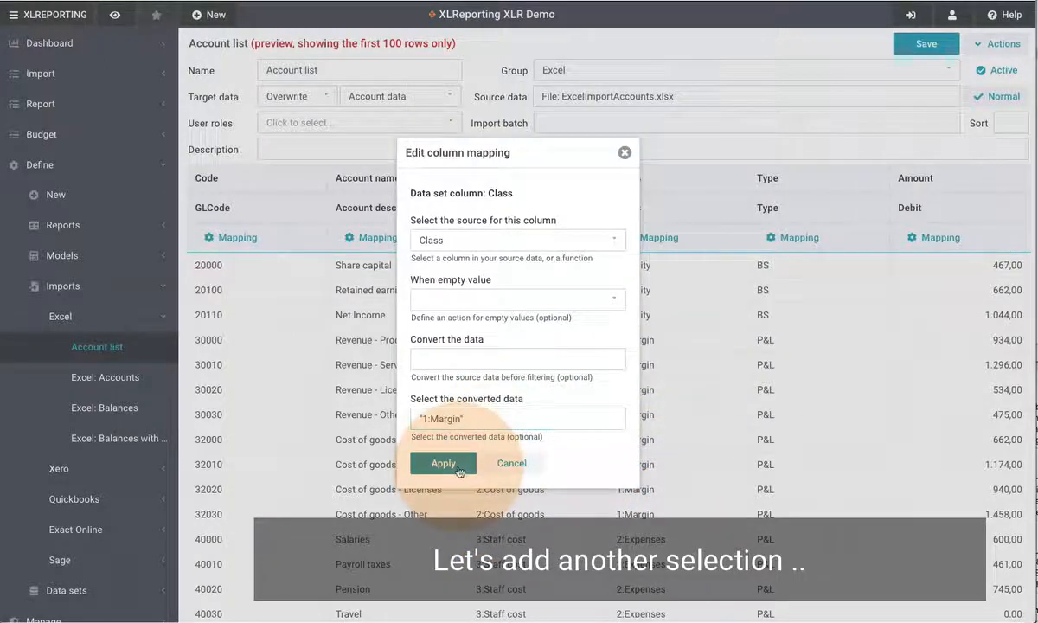
pyautogui.click(457, 468)
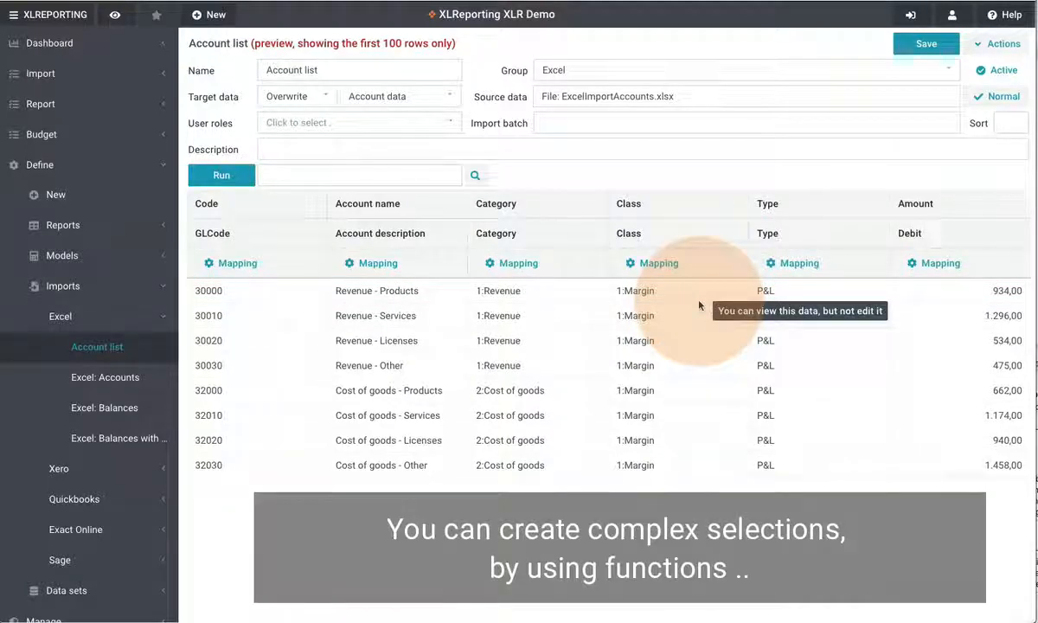
# - Clear the selection on the Class column's converted data and start a new one with the filter function ISANY
pyautogui.click(636, 261)
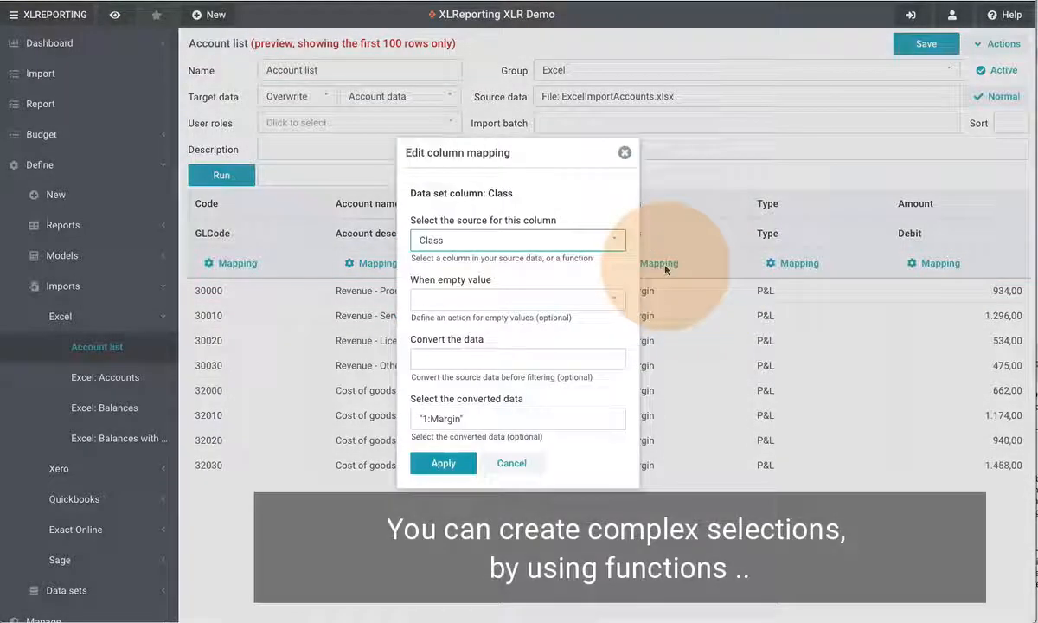
pyautogui.click(489, 416)
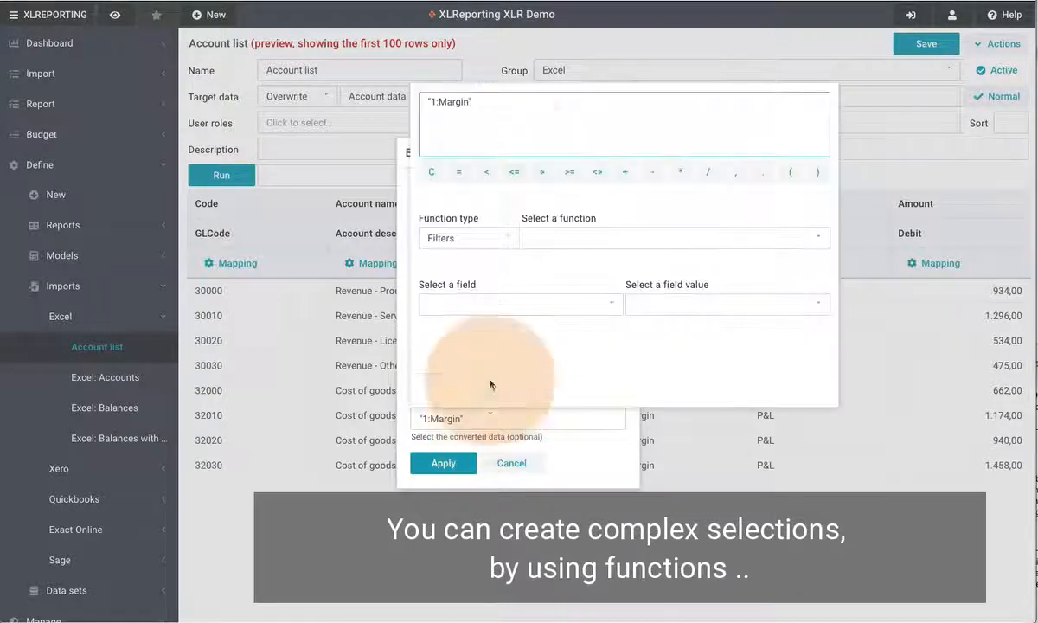
pyautogui.click(431, 171)
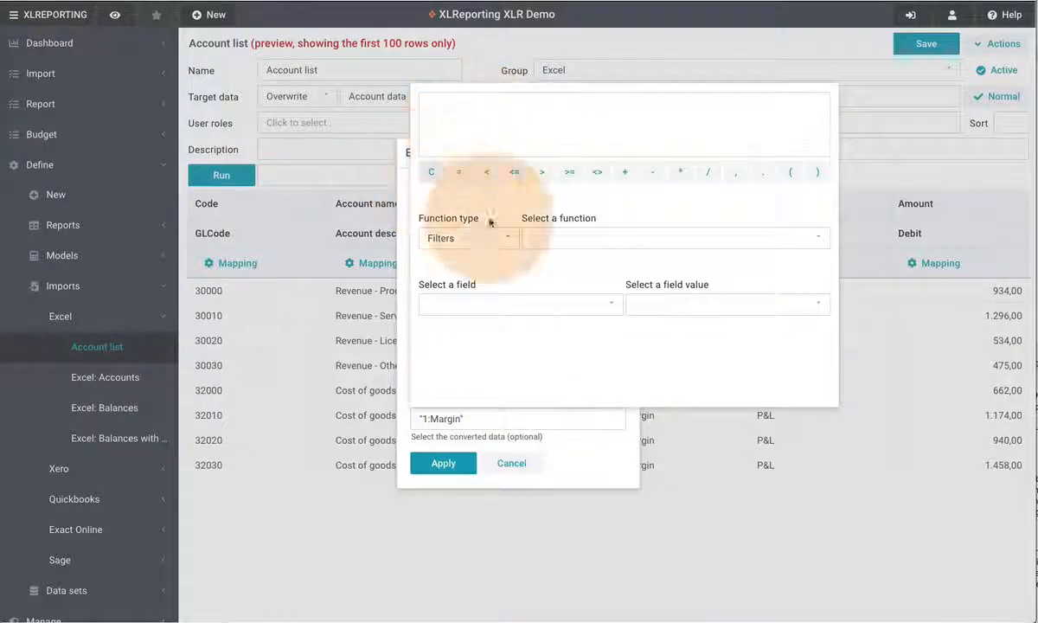
pyautogui.click(563, 245)
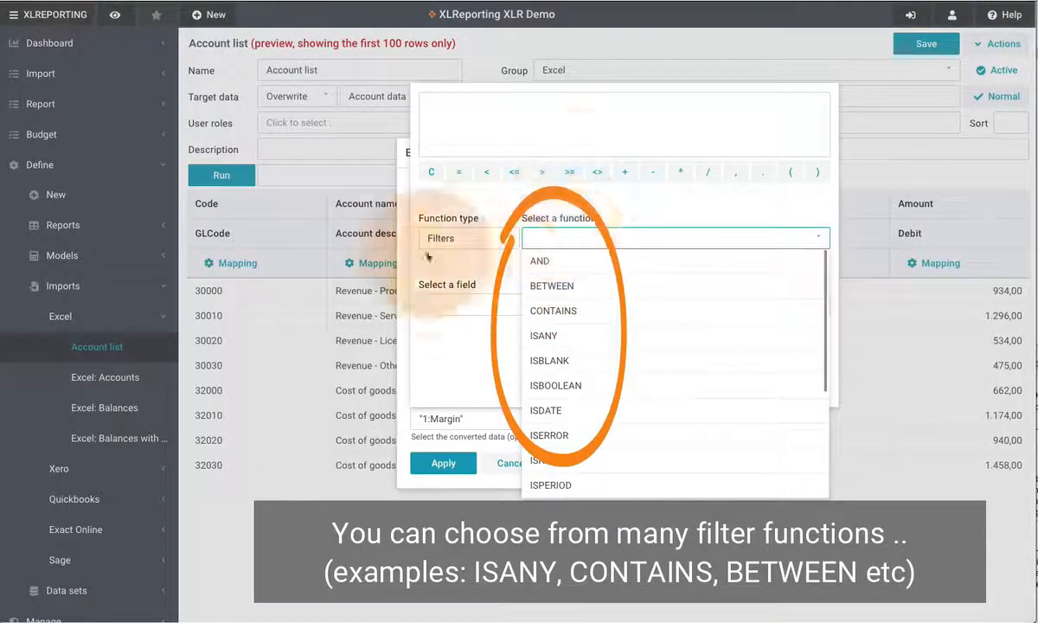
pyautogui.click(533, 336)
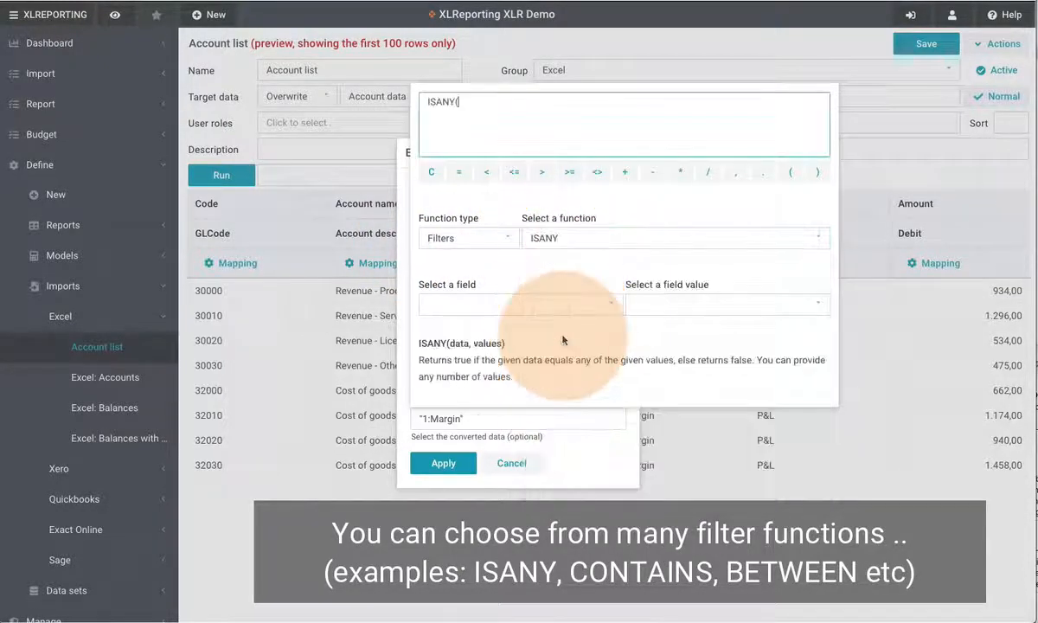
# - Complete the ISANY selection with the Account data: Class values "1:Margin" and "2:Expenses", close the expression, and apply the mapping
pyautogui.click(554, 305)
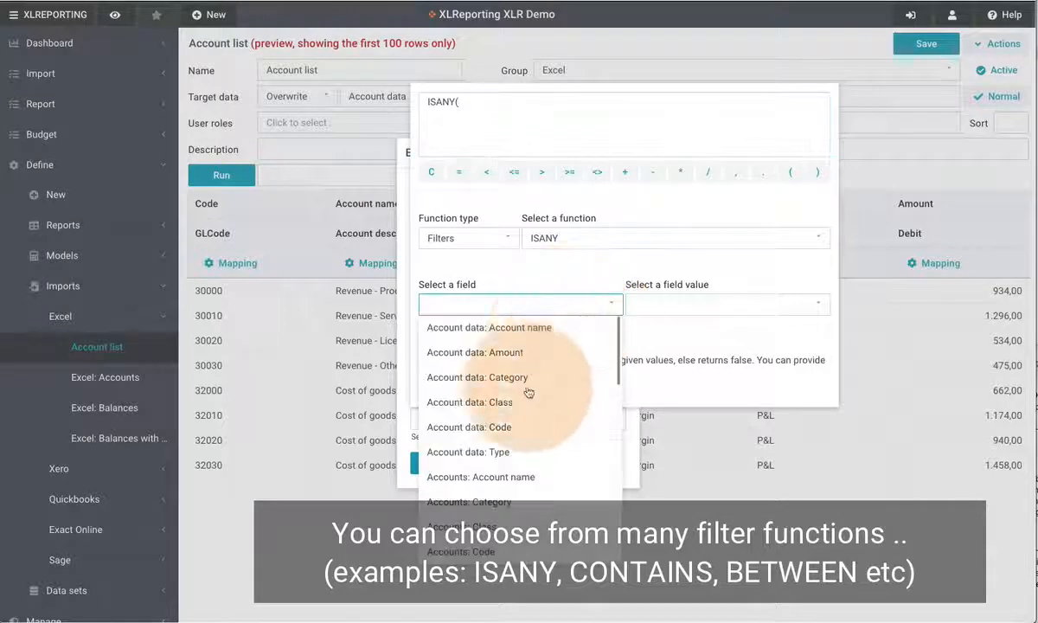
pyautogui.click(512, 409)
pyautogui.click(688, 303)
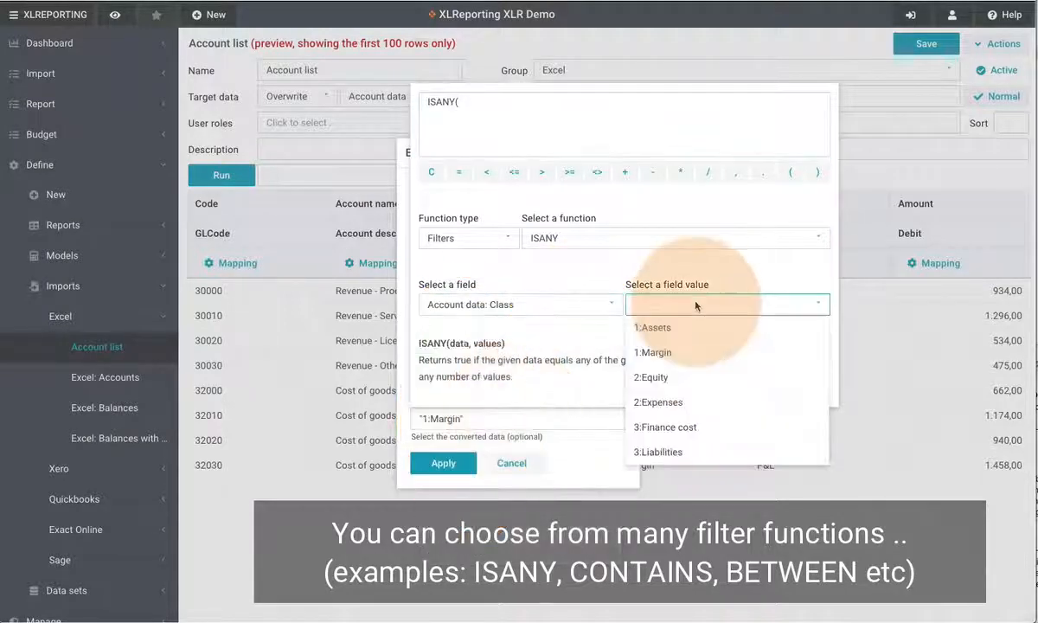
pyautogui.click(678, 354)
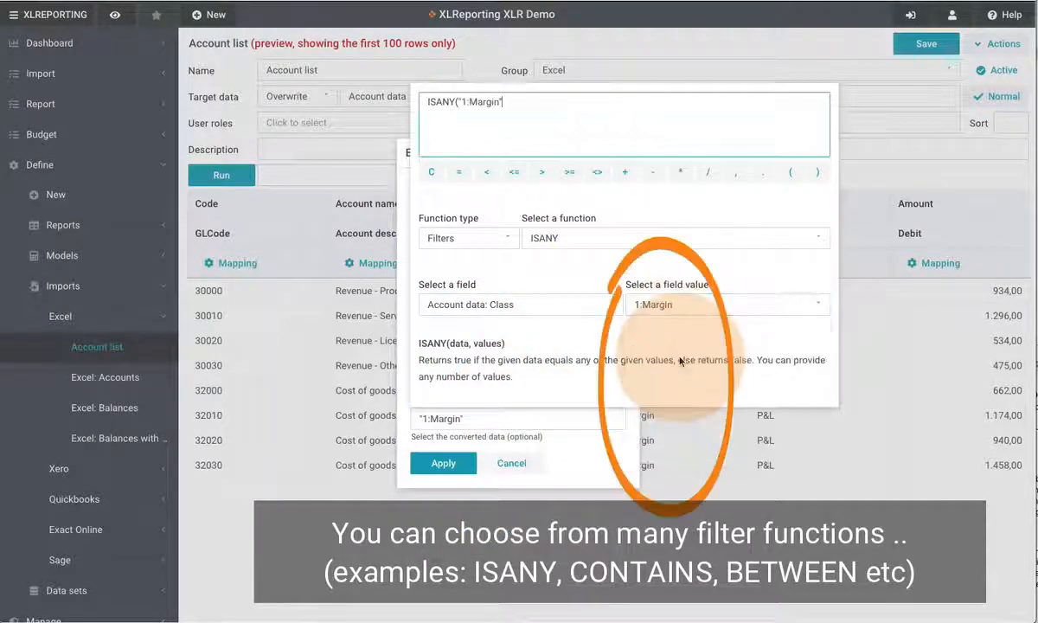
pyautogui.click(735, 177)
pyautogui.click(683, 304)
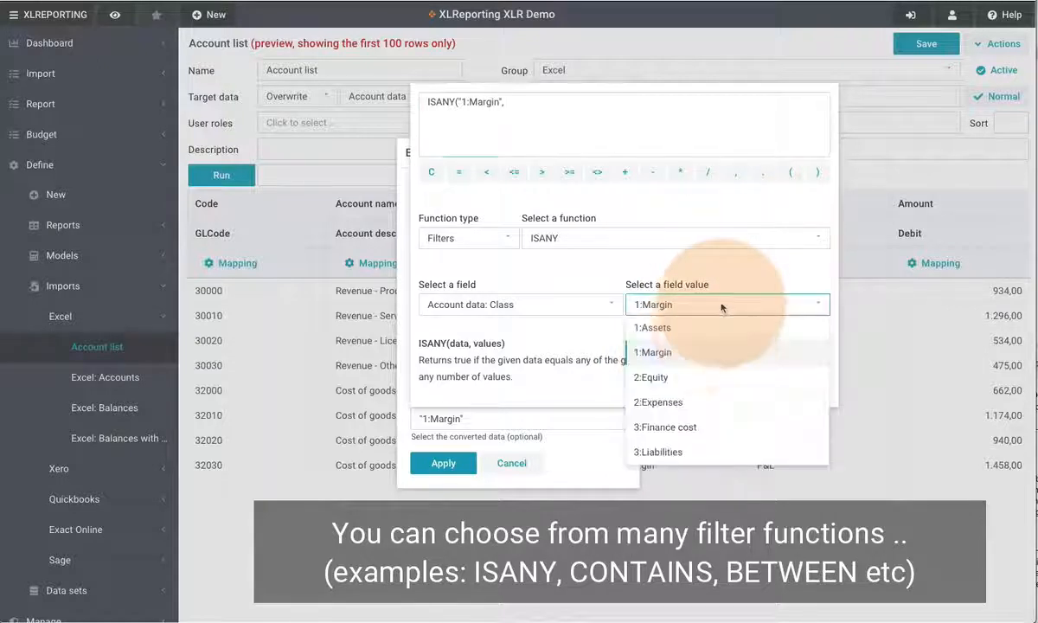
pyautogui.click(675, 399)
pyautogui.click(817, 172)
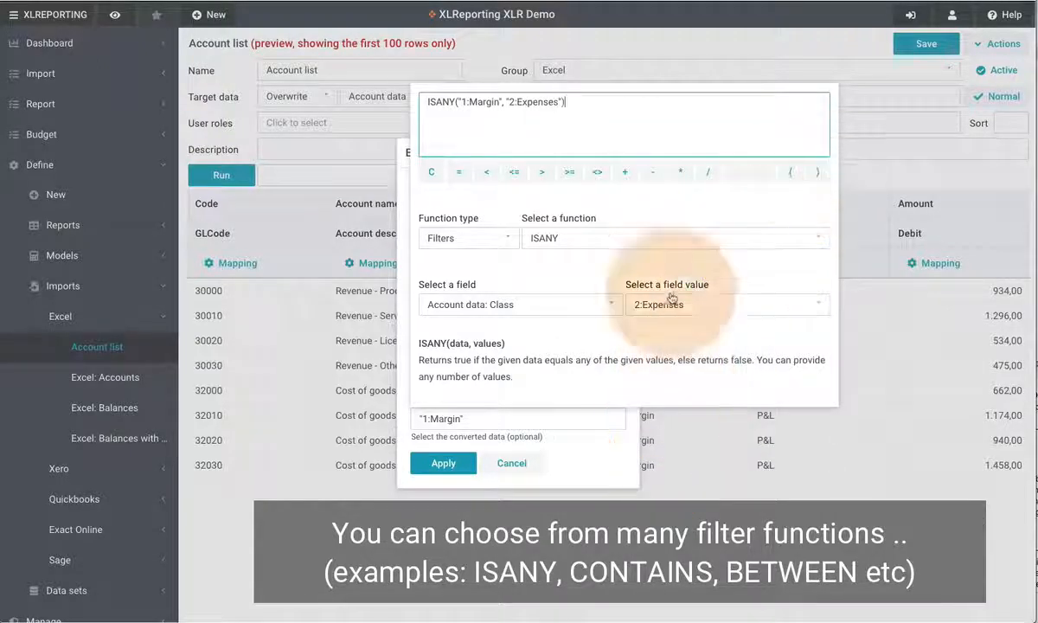
pyautogui.click(559, 410)
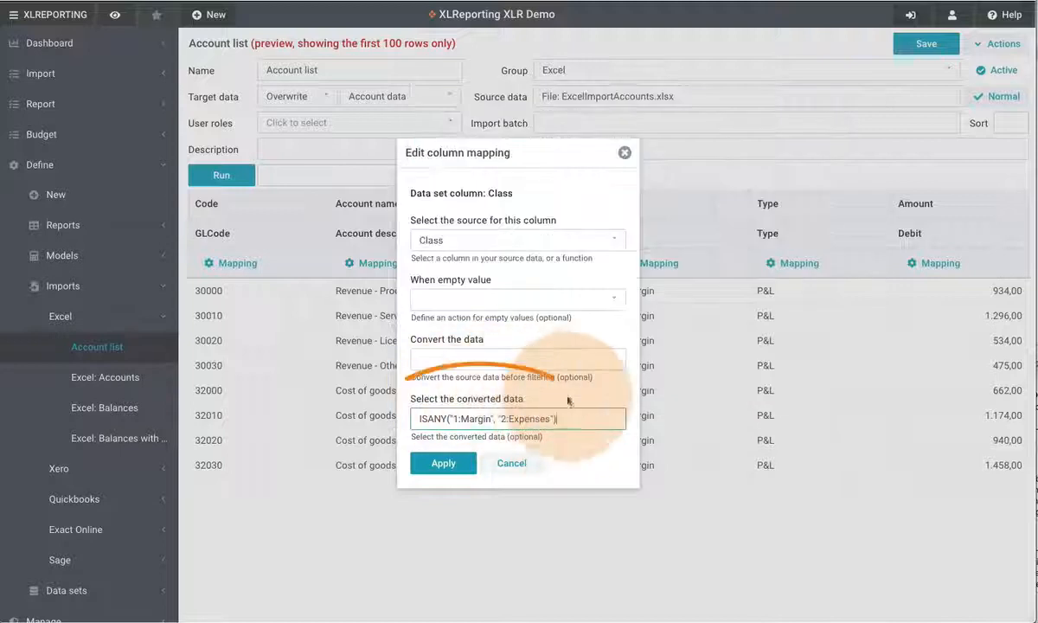
pyautogui.click(443, 463)
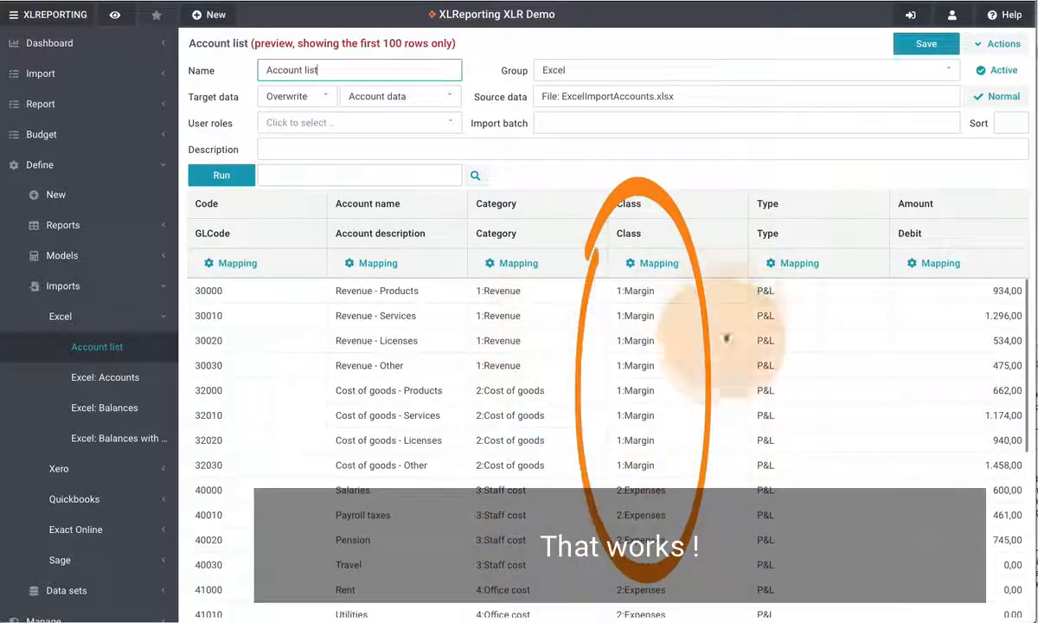
# - Reopen the Class column's converted data selection and browse the available filter functions
pyautogui.click(659, 263)
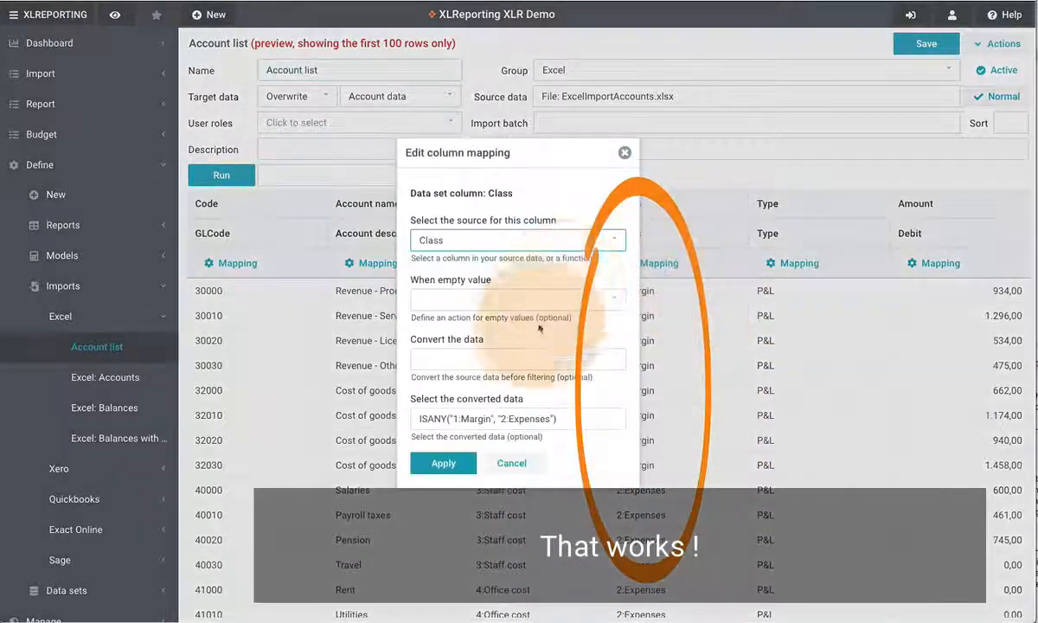
pyautogui.click(536, 418)
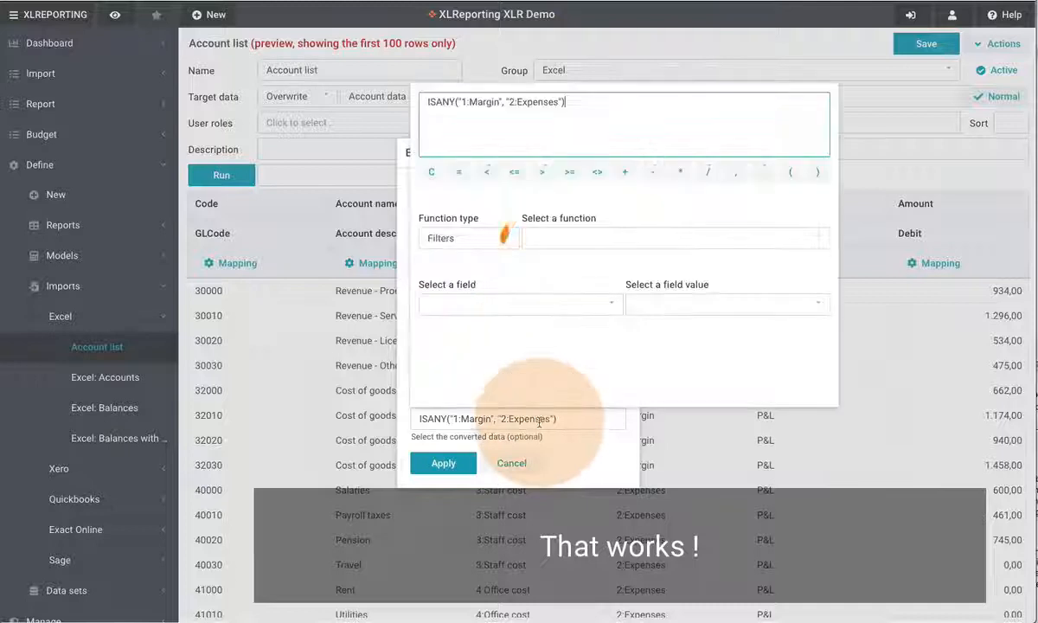
pyautogui.click(596, 238)
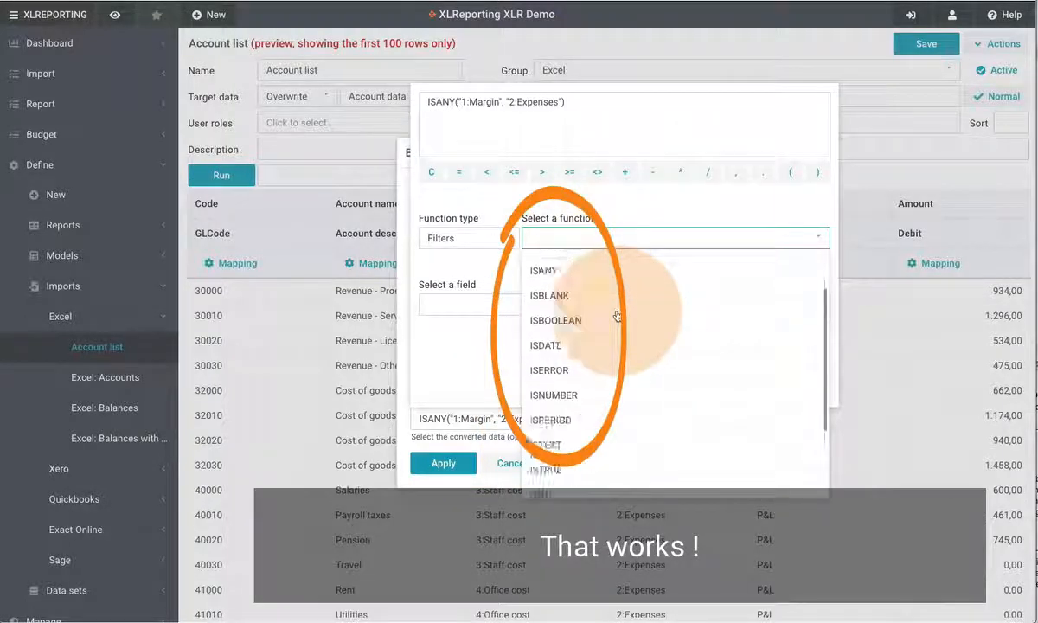